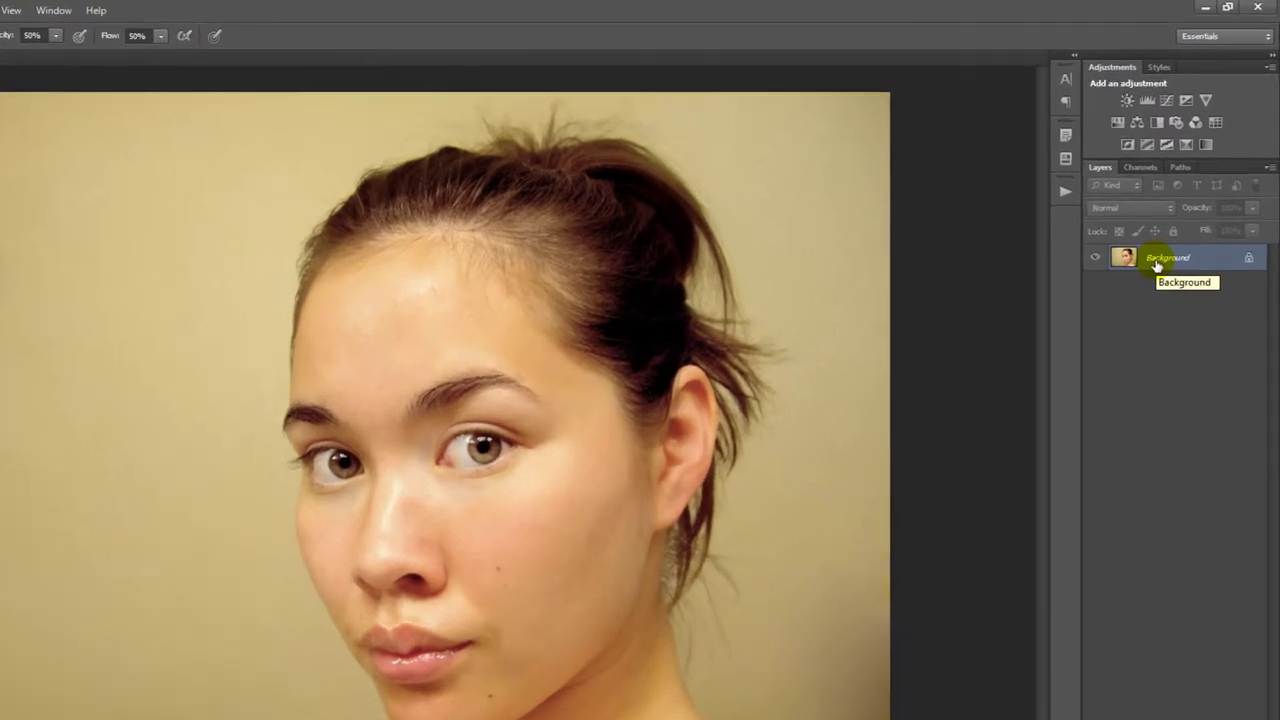
# Duplicate Background as Layer 1 with Ctrl+J and bring up Filter > Blur > Gaussian Blur
pyautogui.moveTo(1157, 265); pyautogui.dragTo(1155, 260)
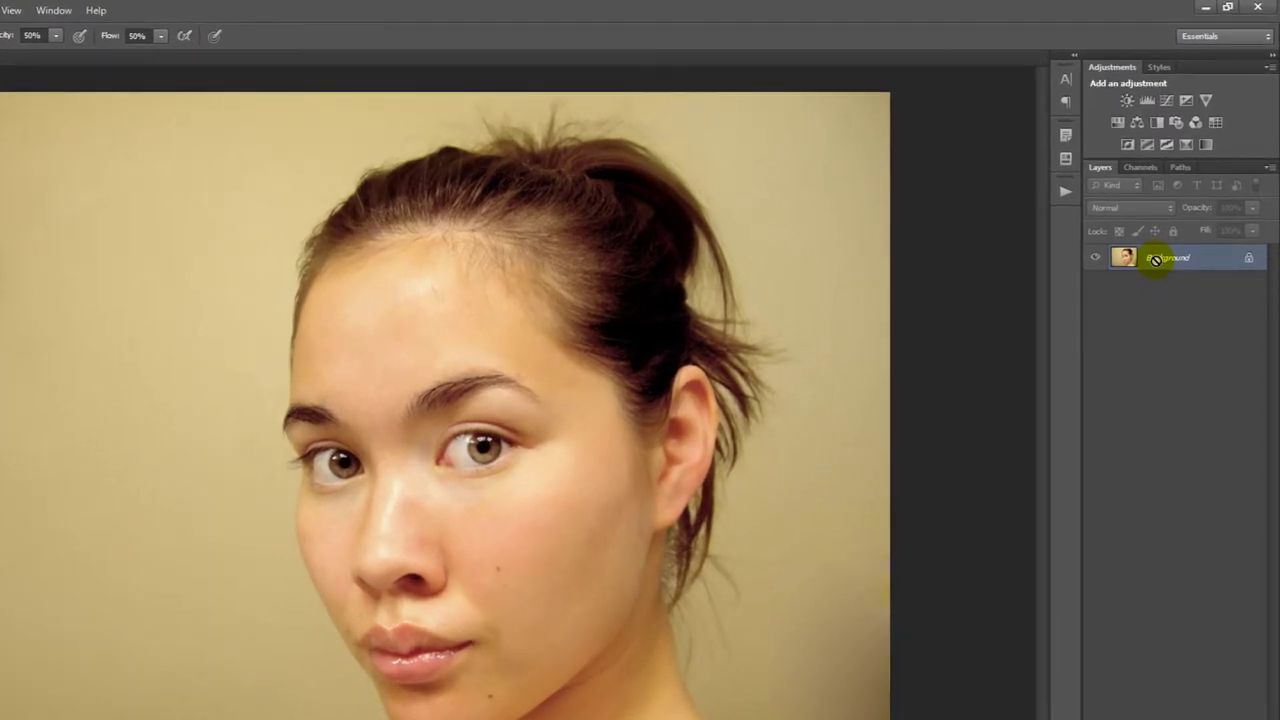
pyautogui.hotkey('ctrl', 'j')
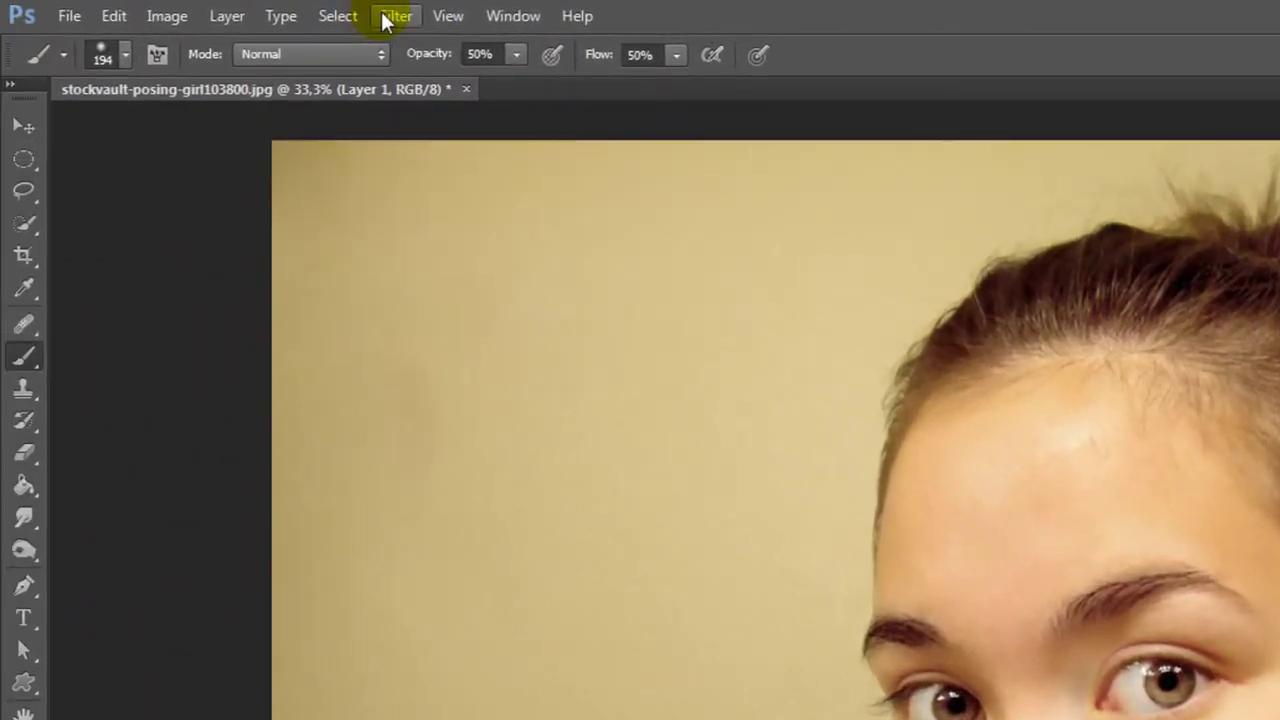
pyautogui.click(390, 16)
pyautogui.moveTo(408, 266)
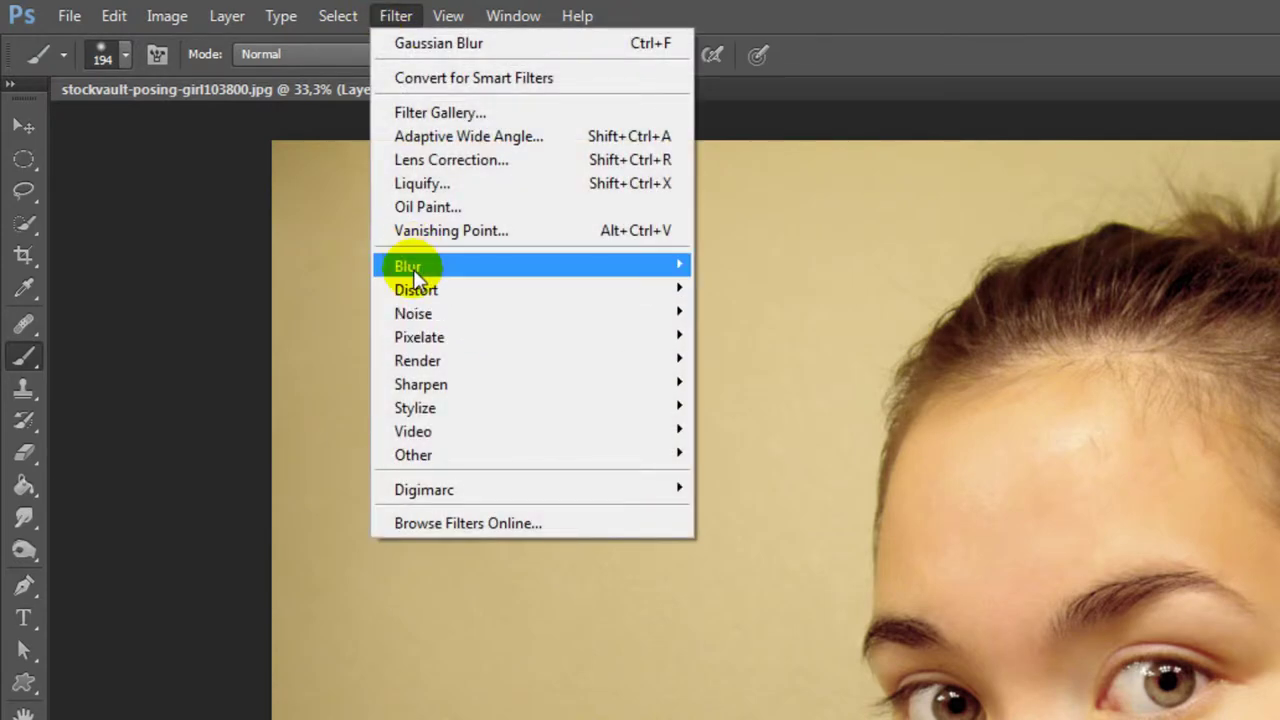
pyautogui.click(761, 441)
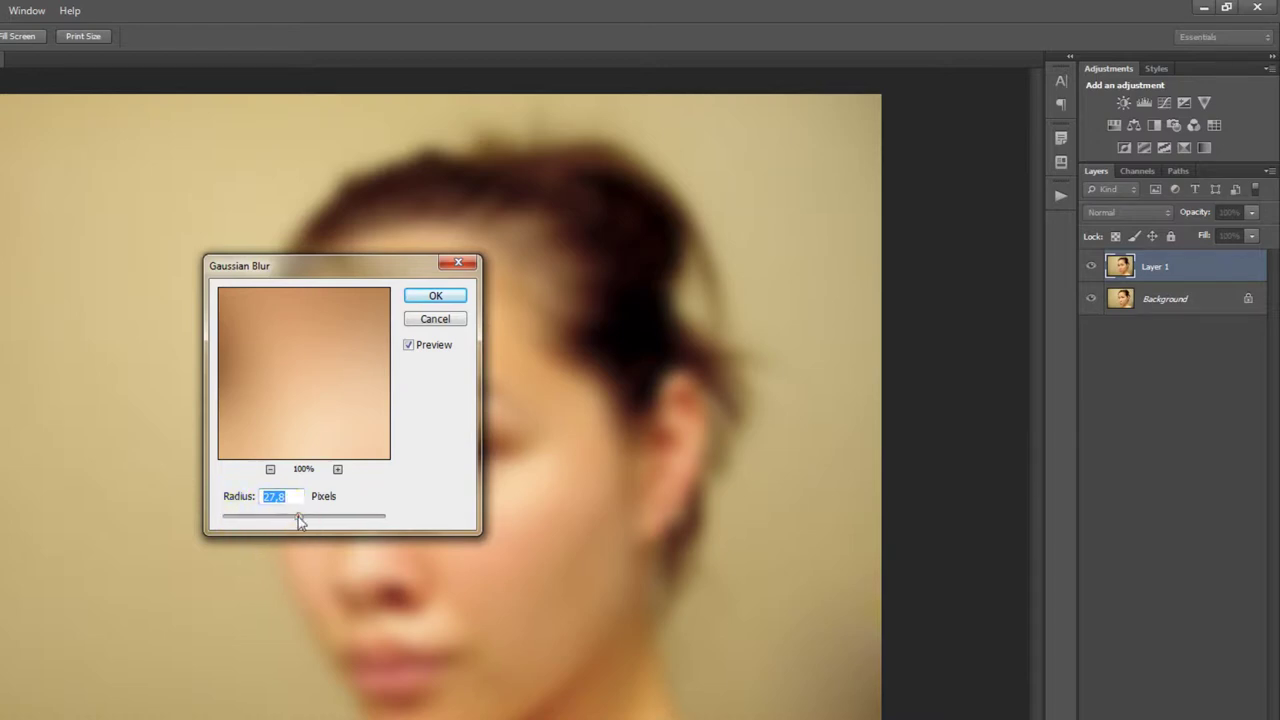
# Set the Gaussian Blur radius to 30.5 pixels while previewing the face, and apply it
pyautogui.moveTo(298, 516); pyautogui.dragTo(214, 510)
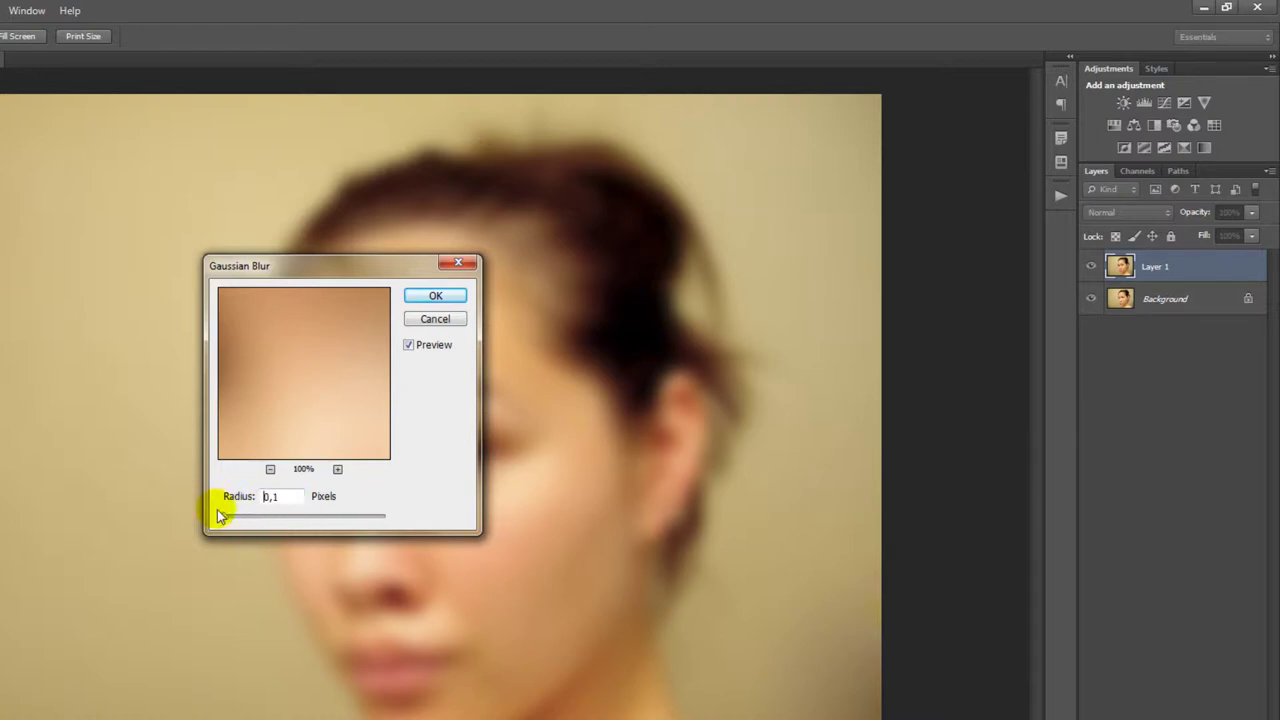
pyautogui.click(270, 469)
pyautogui.click(270, 469)
pyautogui.click(270, 469)
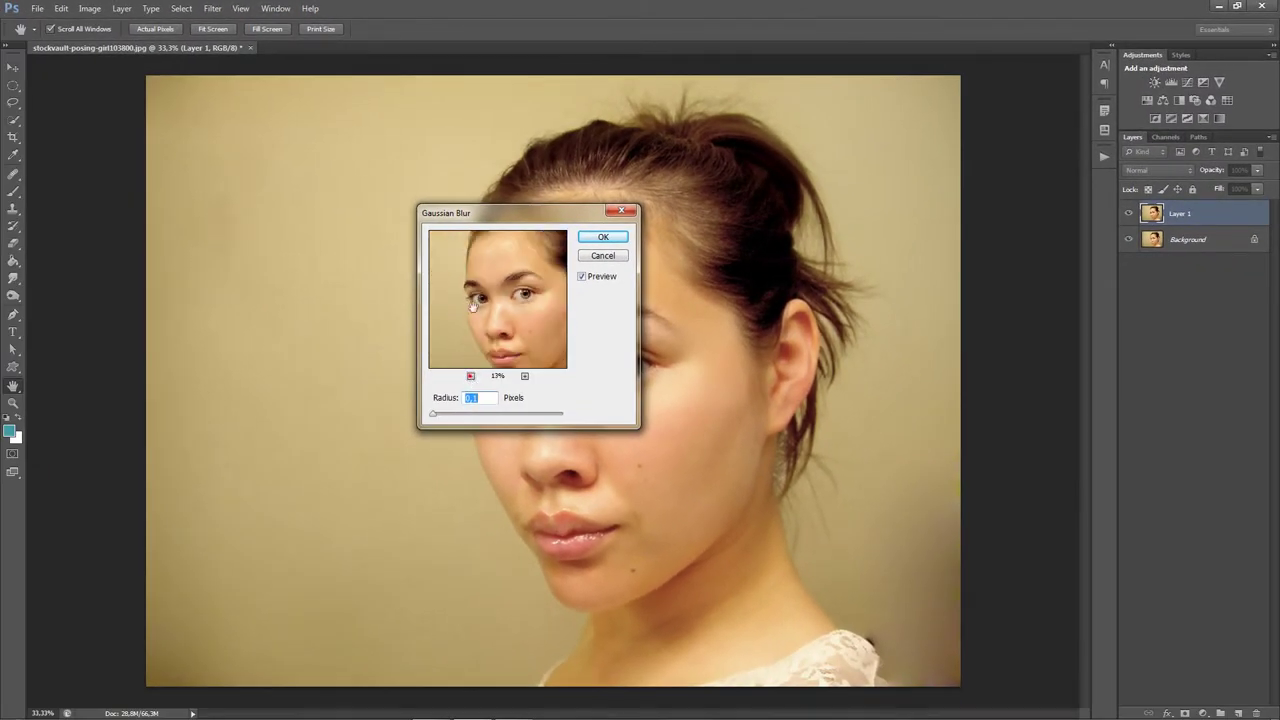
pyautogui.click(524, 375)
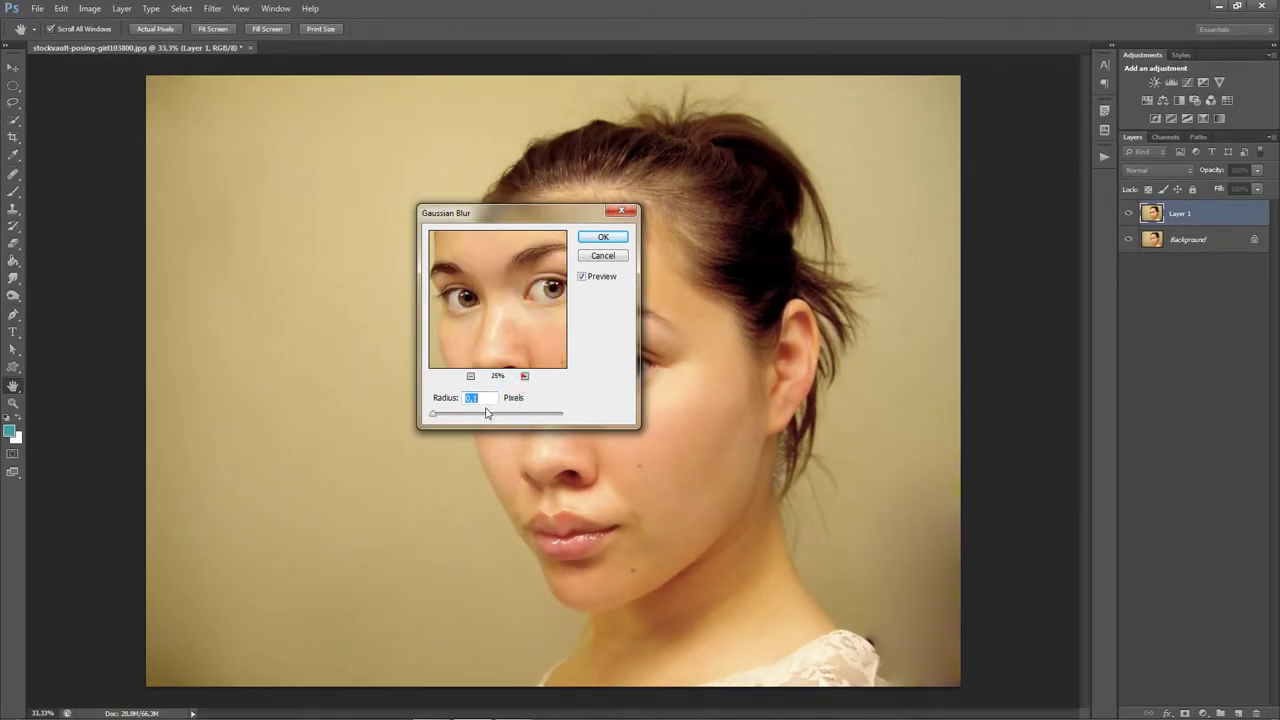
pyautogui.moveTo(436, 413); pyautogui.dragTo(474, 418)
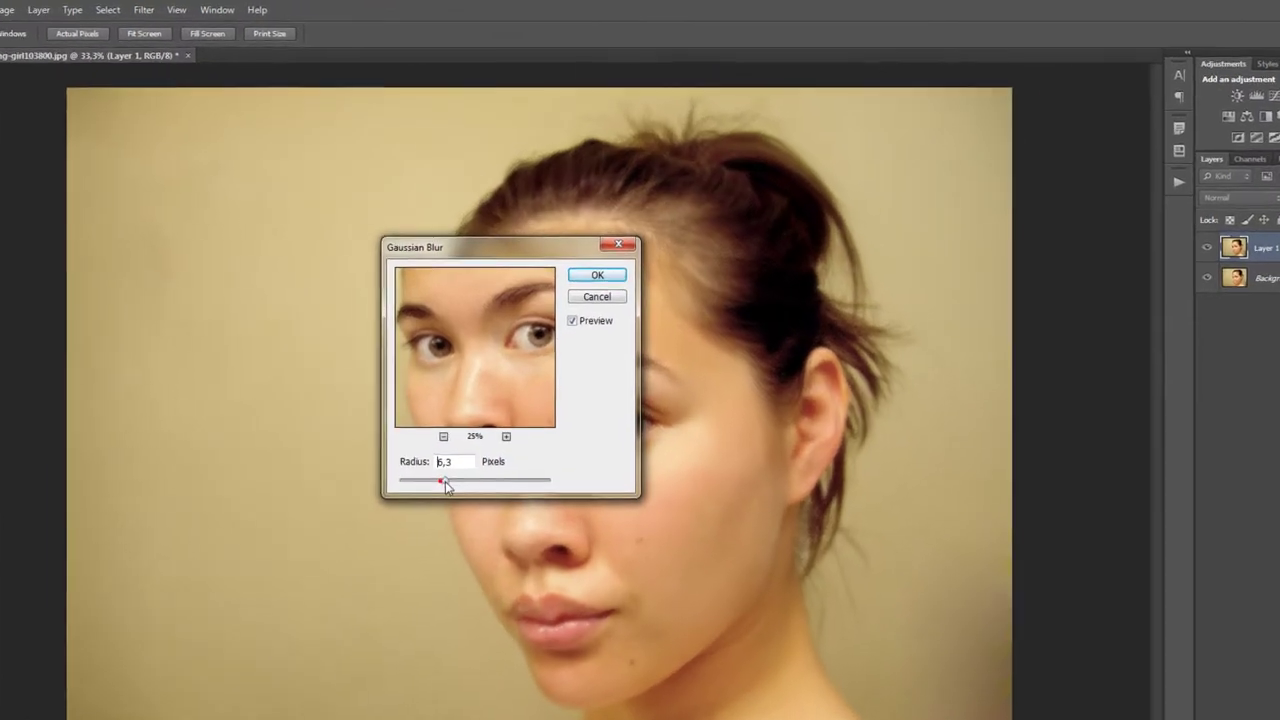
pyautogui.moveTo(446, 486); pyautogui.dragTo(455, 518)
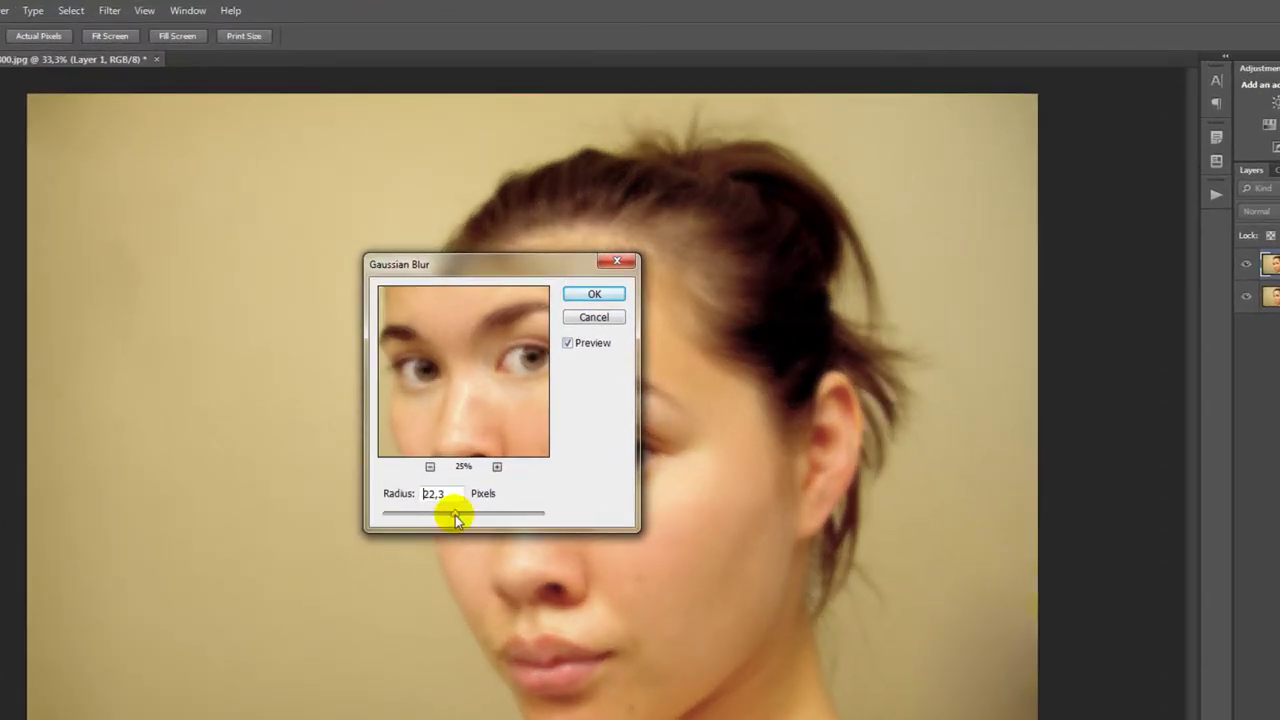
pyautogui.moveTo(453, 517); pyautogui.dragTo(455, 517)
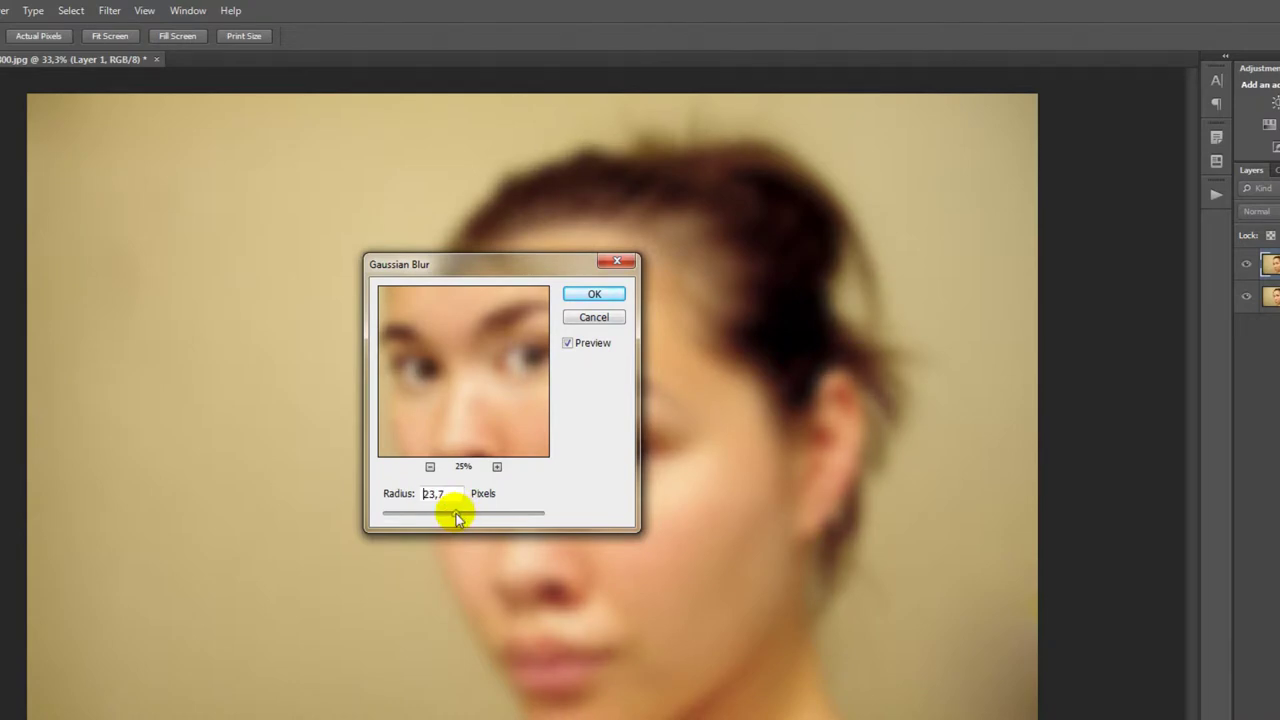
pyautogui.click(431, 467)
pyautogui.click(497, 467)
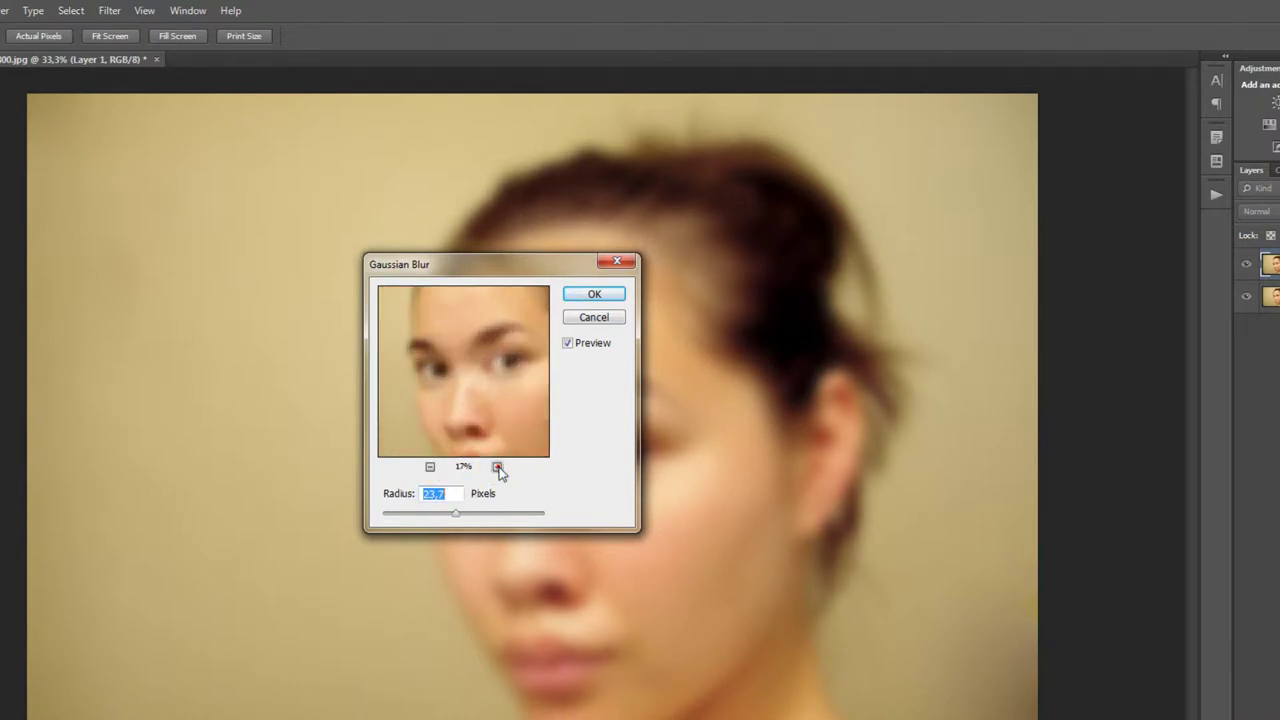
pyautogui.moveTo(466, 517); pyautogui.dragTo(470, 517)
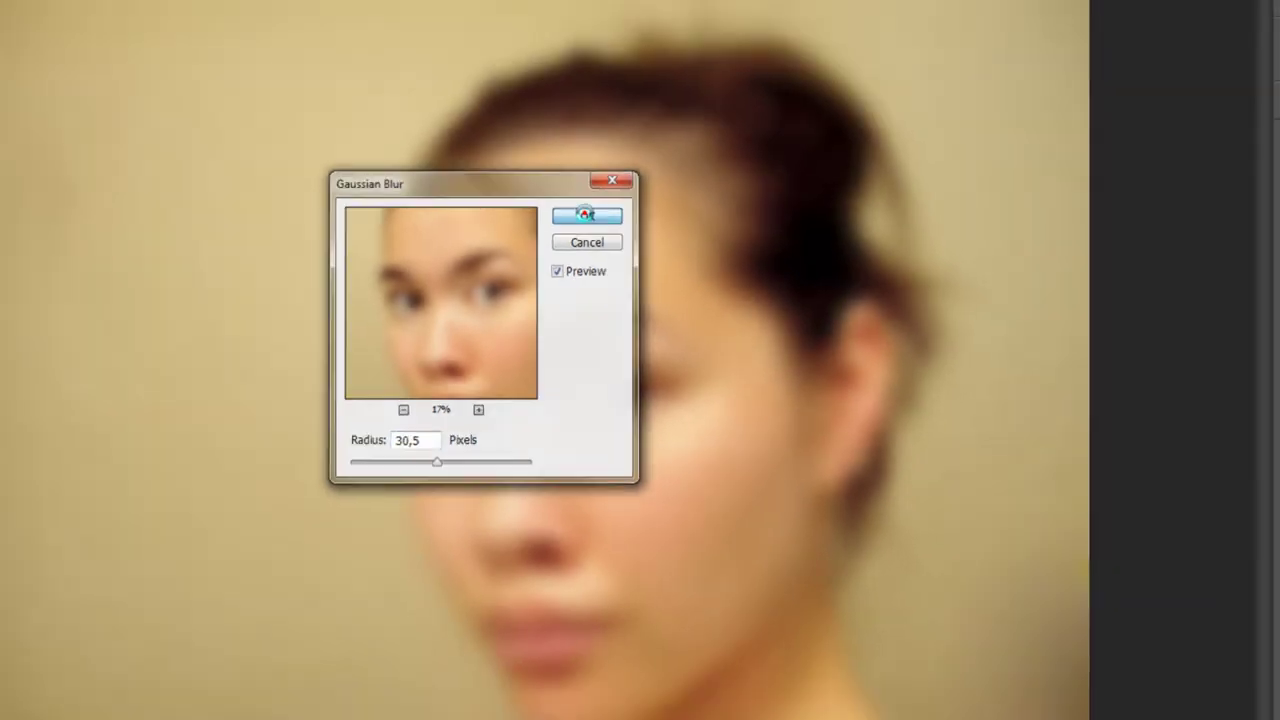
pyautogui.click(569, 190)
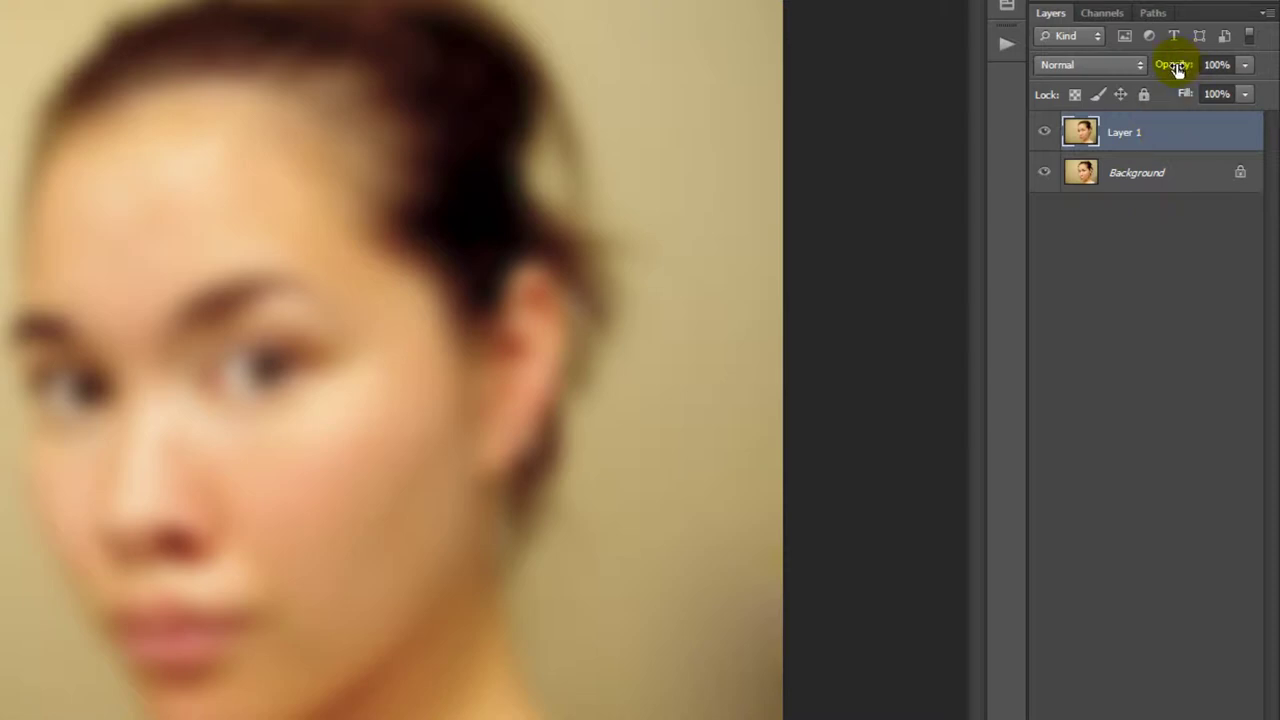
# Set Layer 1 opacity to 50% and add a black layer mask hiding the blur
pyautogui.click(1216, 64)
pyautogui.write('50')
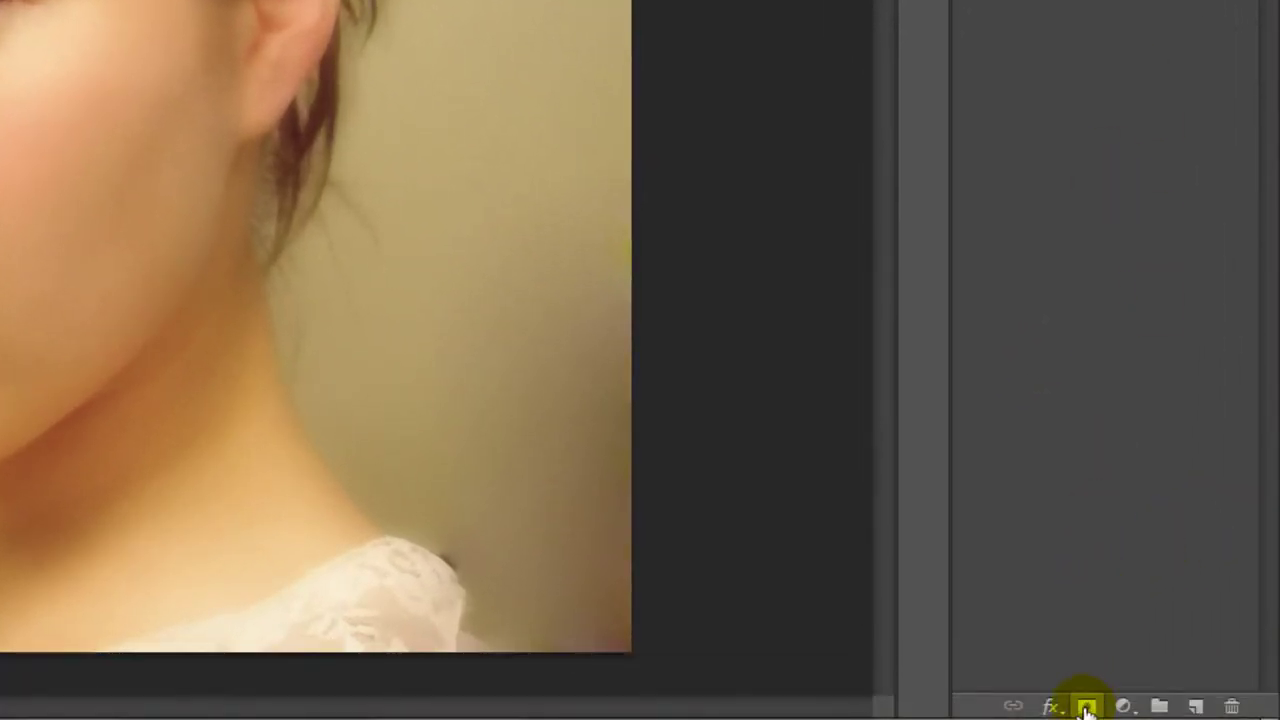
pyautogui.keyDown('alt'); pyautogui.click(1086, 708); pyautogui.keyUp('alt')
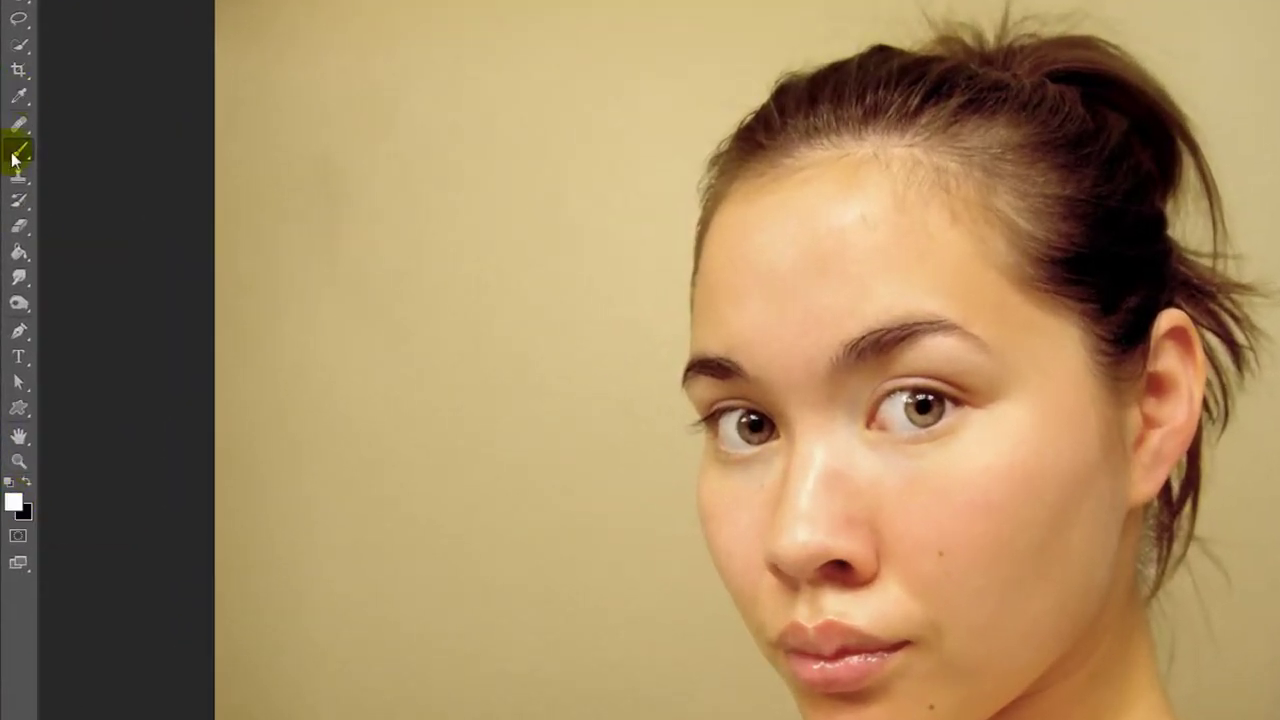
# Select the Brush tool with a soft round preset at 0% hardness
pyautogui.click(18, 155)
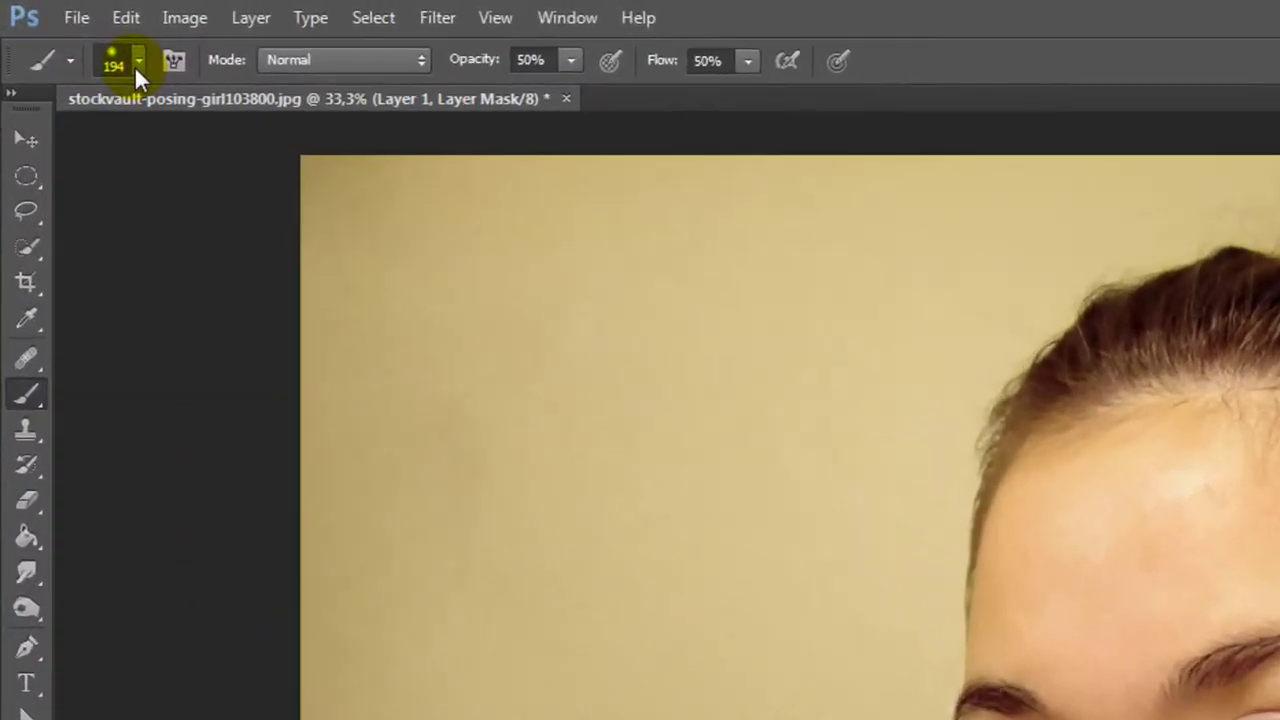
pyautogui.click(66, 29)
pyautogui.click(79, 134)
pyautogui.click(290, 345)
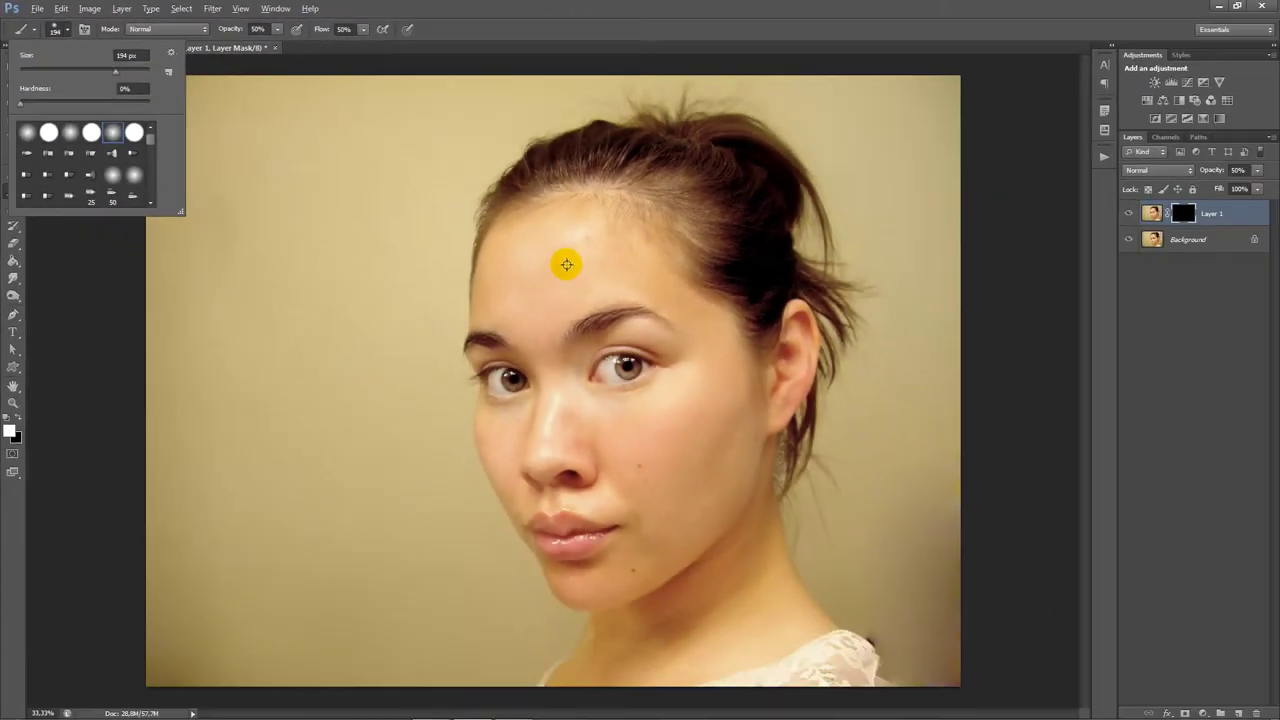
# Resize the brush to about 188 px and raise its opacity to 100%
pyautogui.keyDown('alt'); pyautogui.rightClick(566, 266); pyautogui.keyUp('alt')
pyautogui.moveTo(566, 266); pyautogui.dragTo(569, 266)
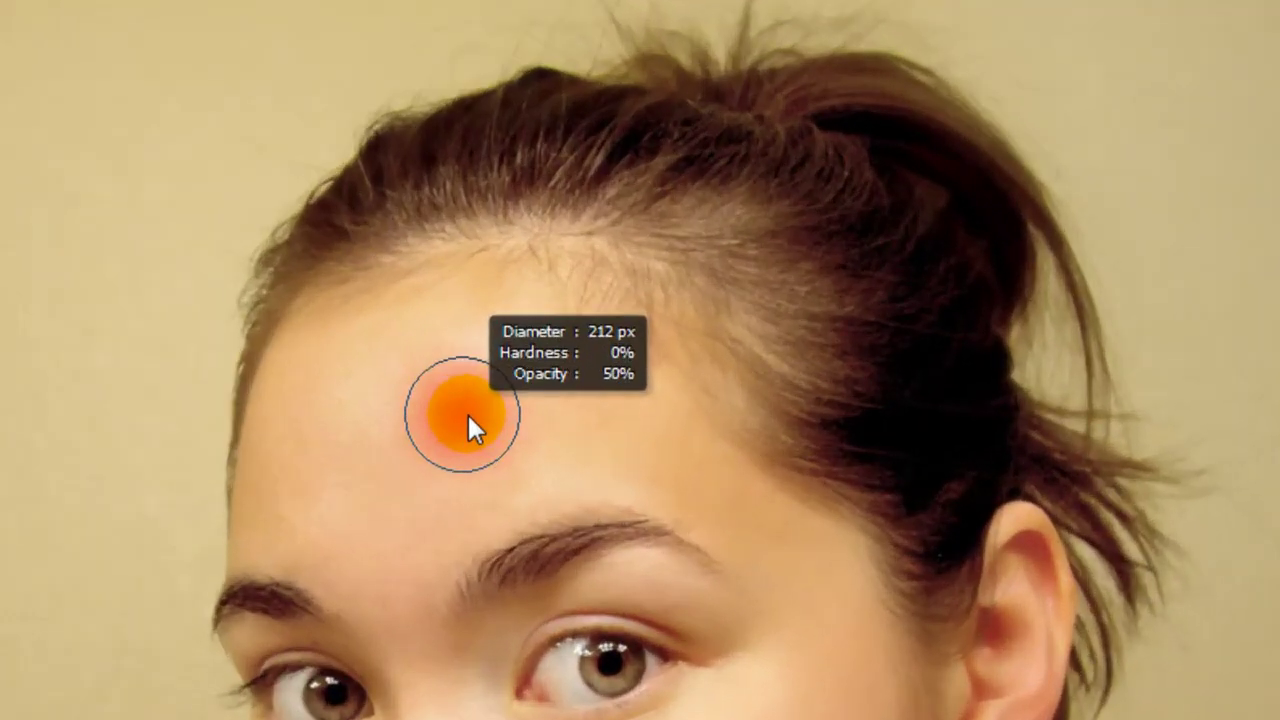
pyautogui.moveTo(467, 412)
pyautogui.mouseDown()
pyautogui.moveTo(495, 400)
pyautogui.moveTo(436, 398)
pyautogui.moveTo(481, 398)
pyautogui.moveTo(468, 405)
pyautogui.mouseUp()
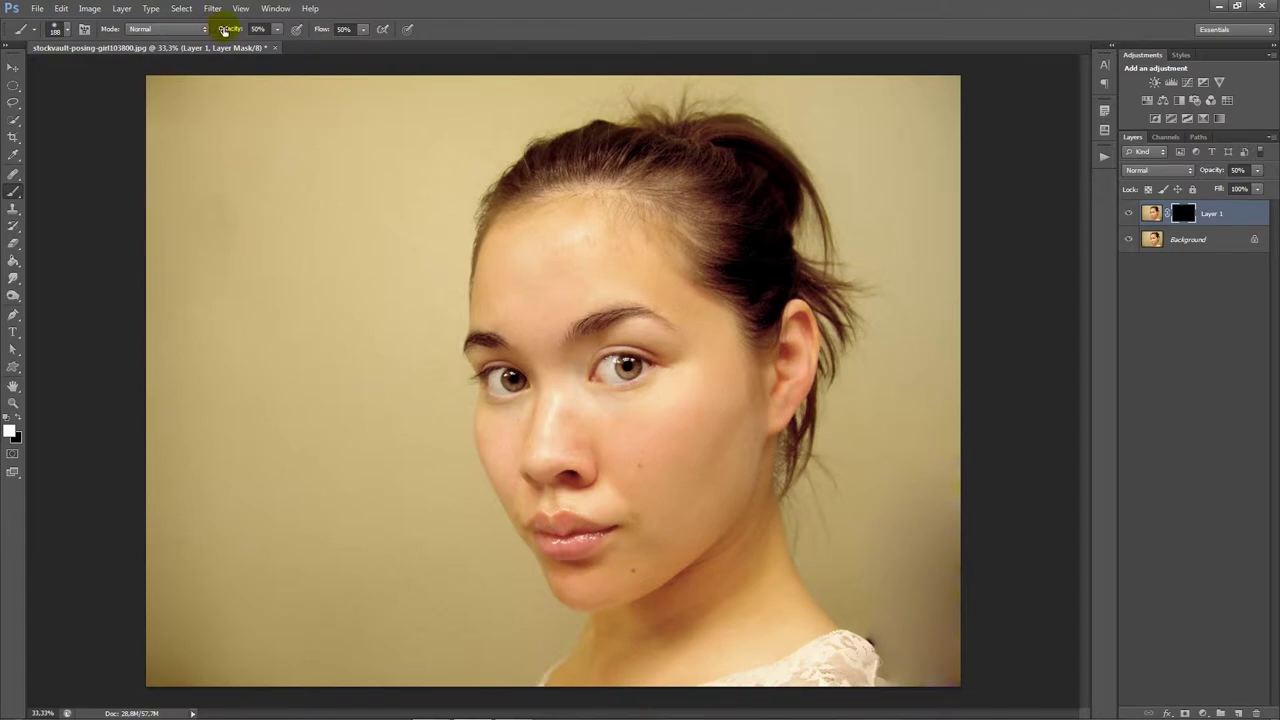
pyautogui.moveTo(226, 30); pyautogui.dragTo(223, 31)
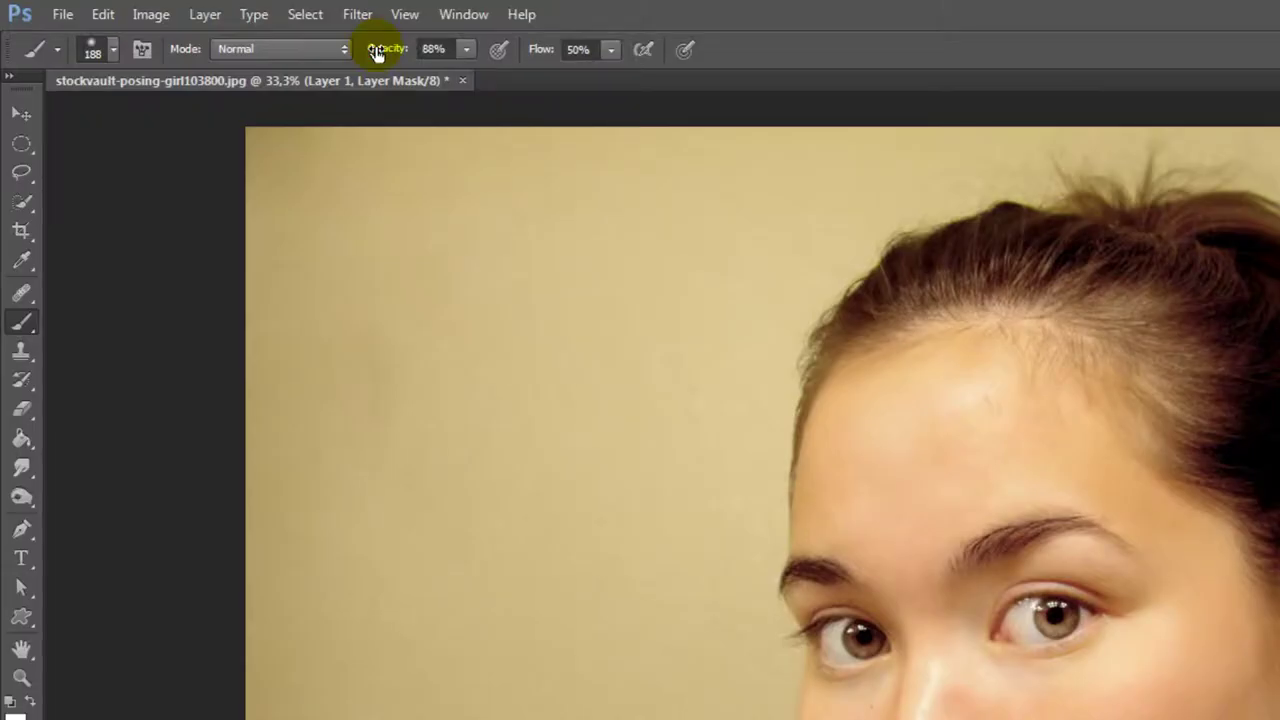
pyautogui.moveTo(376, 52); pyautogui.dragTo(391, 51)
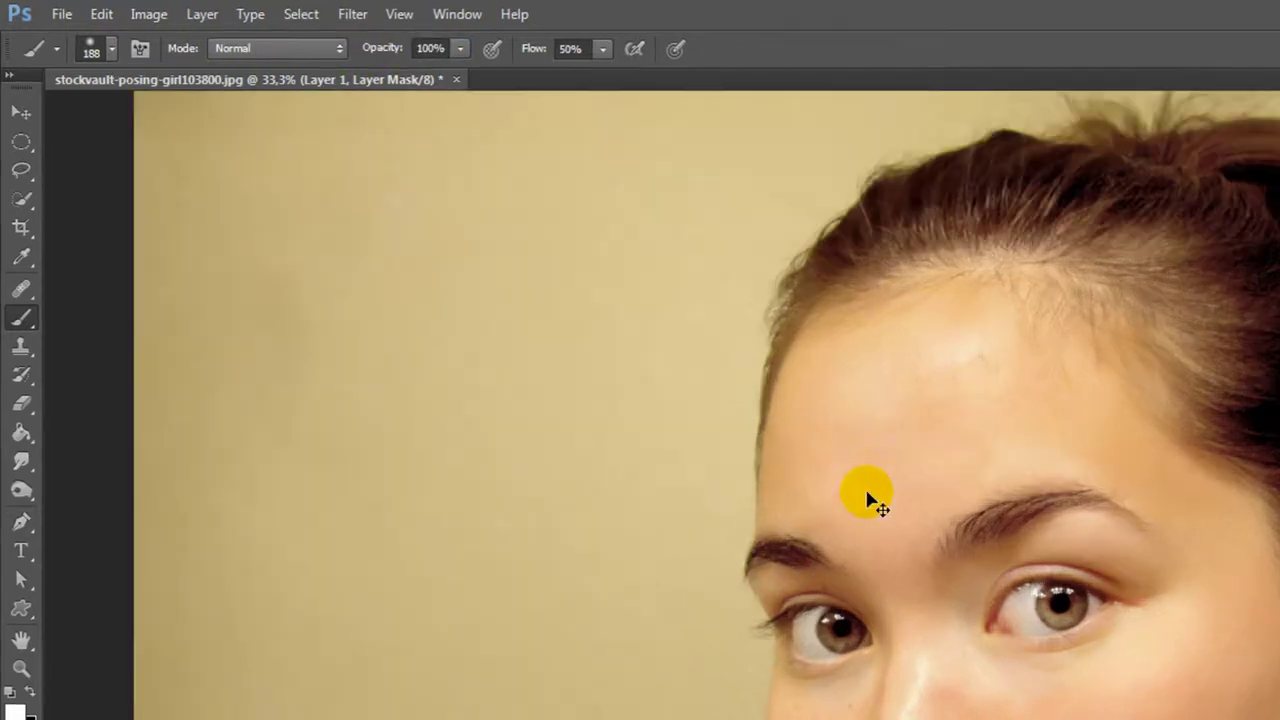
pyautogui.scroll(2, 868, 500)
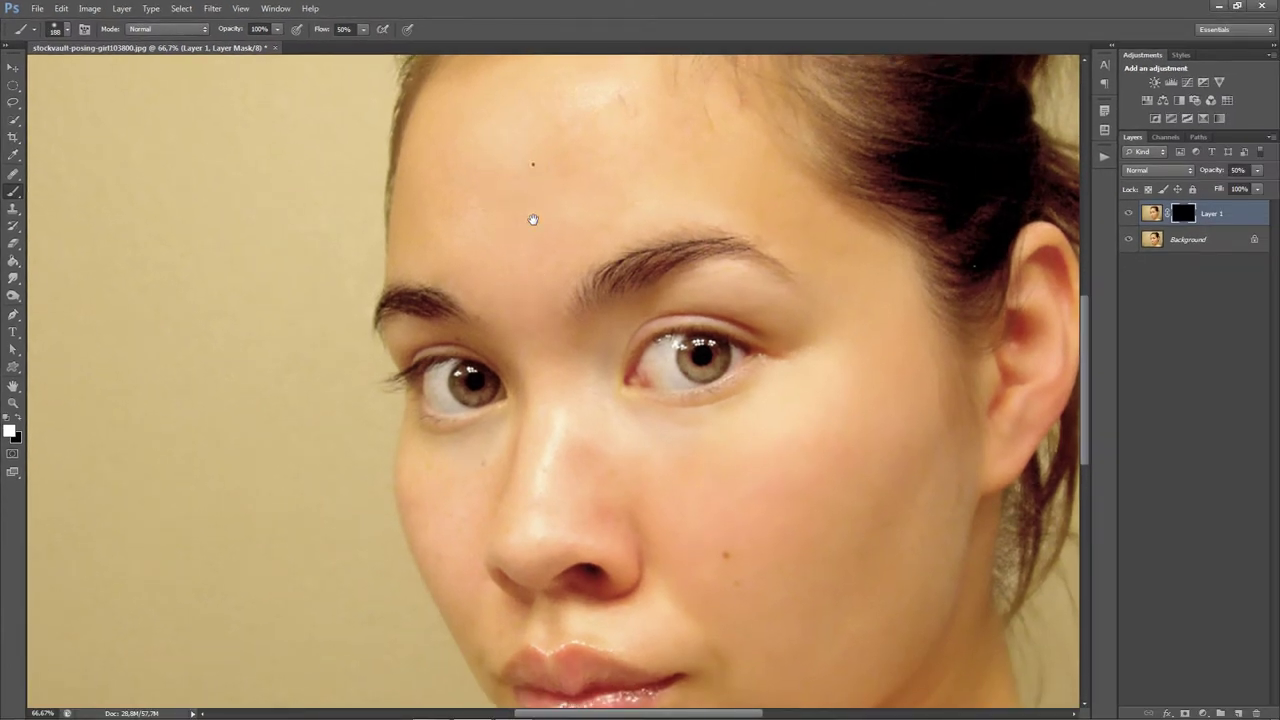
# Paint white on the mask across the forehead and along the hairline to reveal smoothing
pyautogui.moveTo(533, 219); pyautogui.dragTo(498, 414)
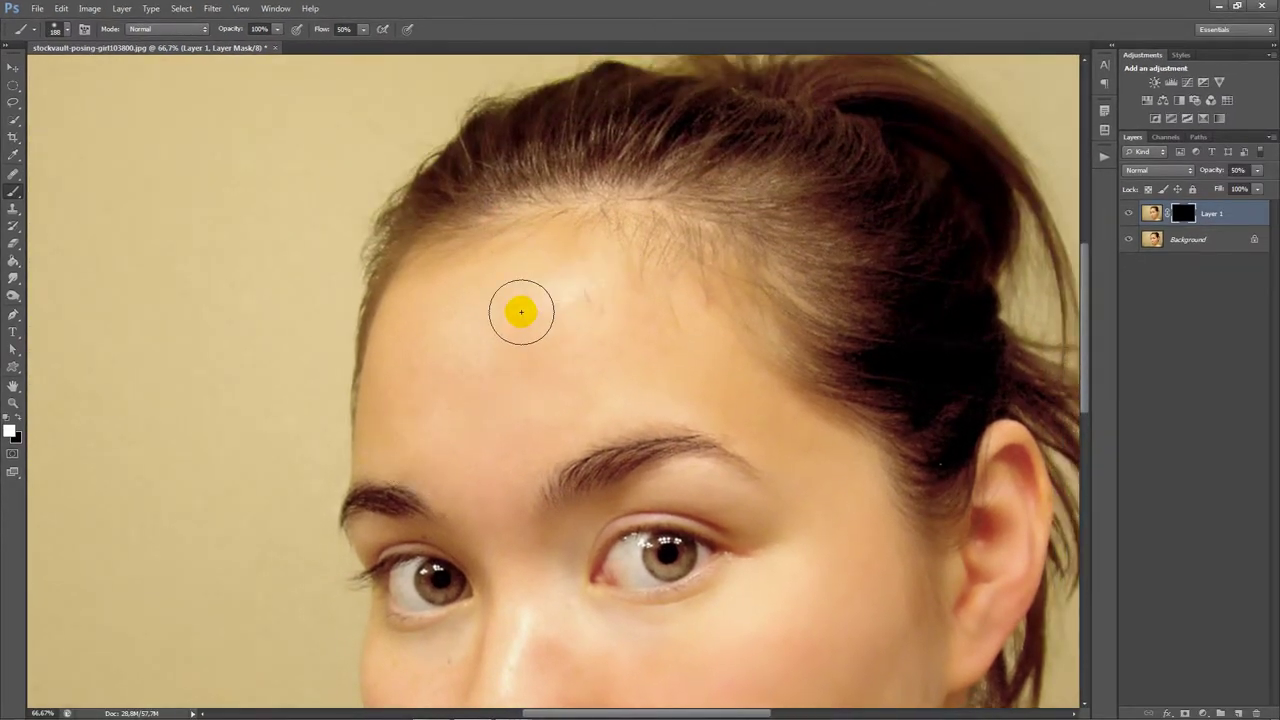
pyautogui.moveTo(521, 312)
pyautogui.mouseDown()
pyautogui.moveTo(534, 334)
pyautogui.moveTo(471, 294)
pyautogui.moveTo(613, 282)
pyautogui.moveTo(523, 306)
pyautogui.moveTo(669, 349)
pyautogui.moveTo(580, 269)
pyautogui.moveTo(698, 329)
pyautogui.mouseUp()
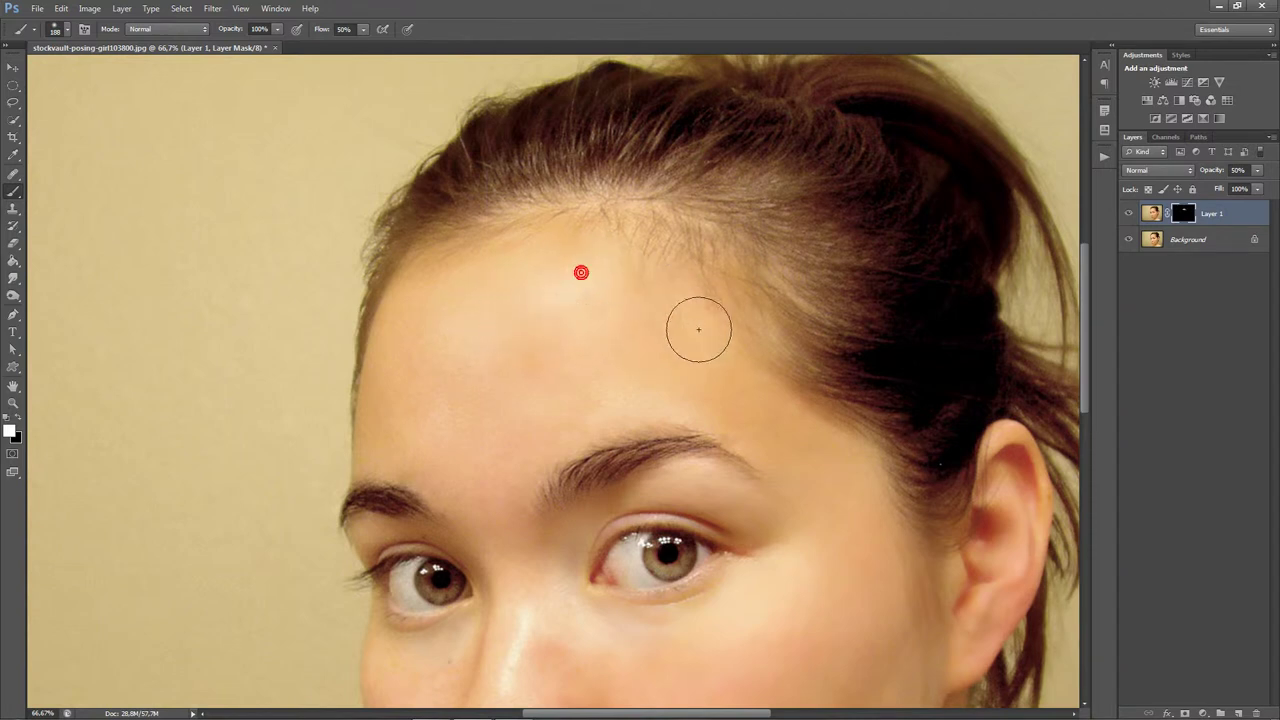
pyautogui.moveTo(500, 337); pyautogui.dragTo(526, 403)
pyautogui.moveTo(731, 371)
pyautogui.mouseDown()
pyautogui.moveTo(534, 306)
pyautogui.moveTo(413, 319)
pyautogui.moveTo(474, 363)
pyautogui.mouseUp()
pyautogui.moveTo(386, 400); pyautogui.dragTo(493, 406)
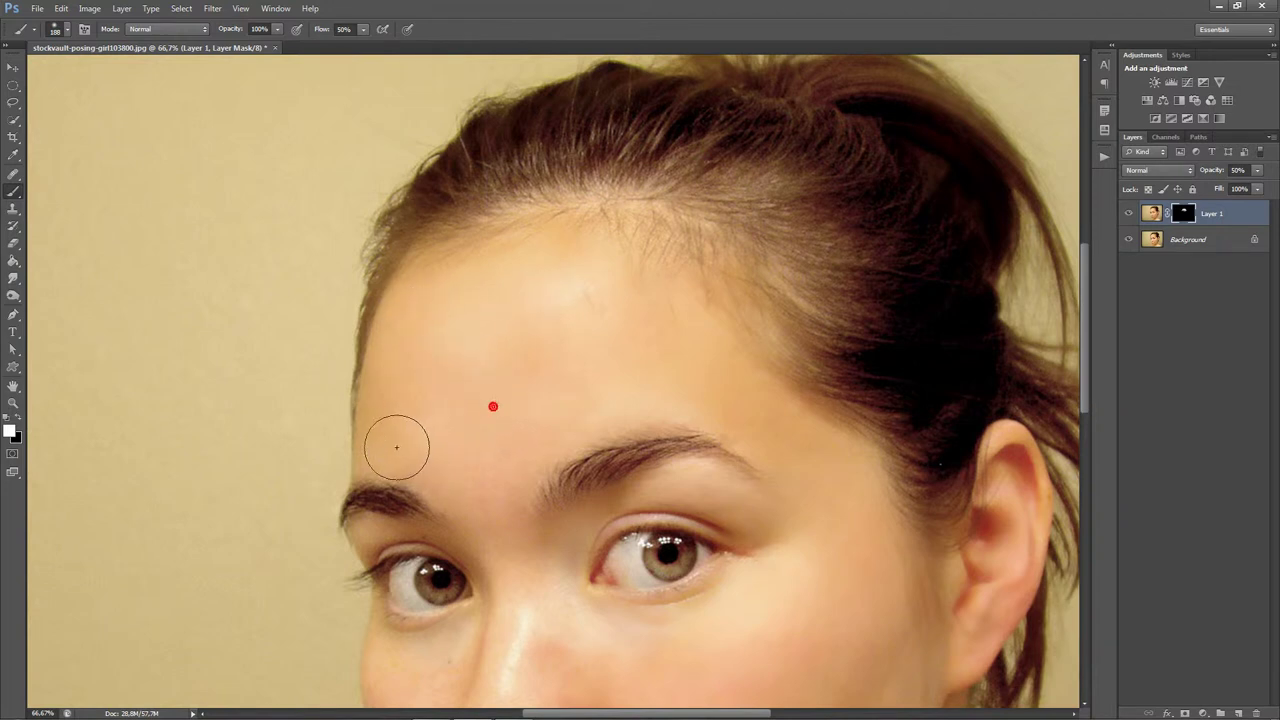
pyautogui.moveTo(477, 452); pyautogui.dragTo(497, 480)
pyautogui.moveTo(673, 396)
pyautogui.mouseDown()
pyautogui.moveTo(766, 416)
pyautogui.moveTo(477, 389)
pyautogui.mouseUp()
pyautogui.moveTo(314, 384); pyautogui.dragTo(470, 364)
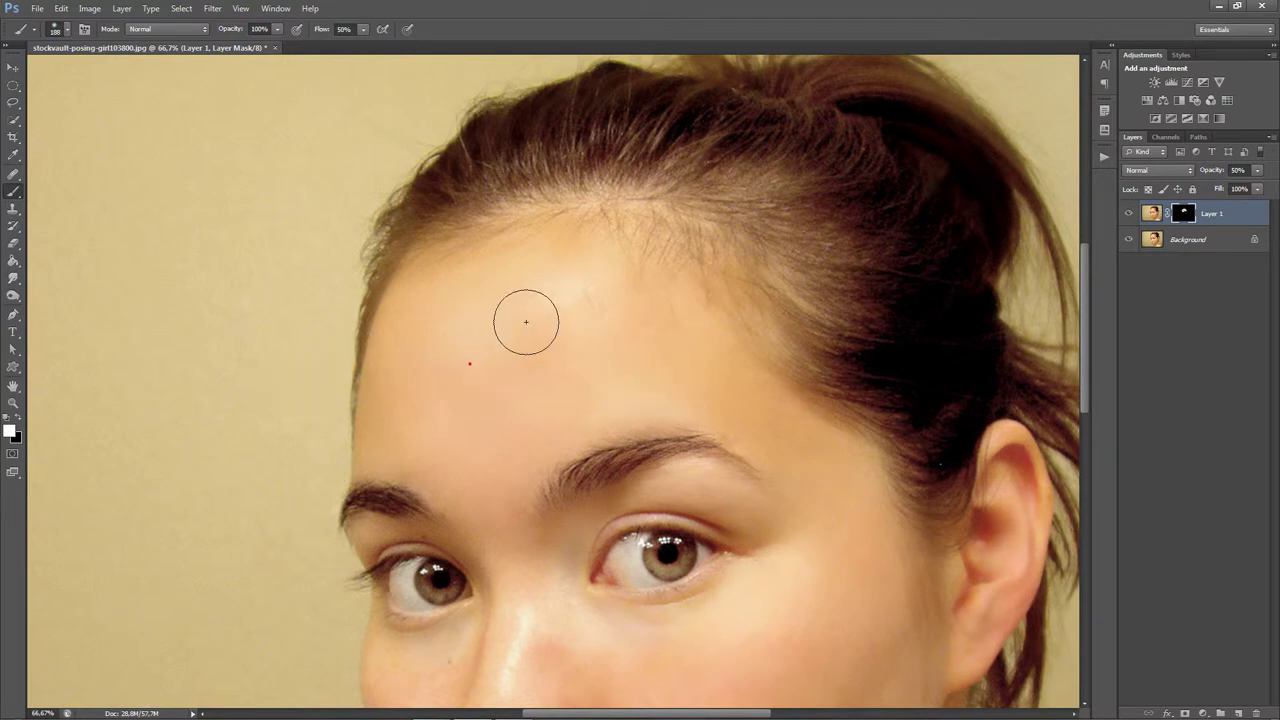
pyautogui.moveTo(608, 363); pyautogui.dragTo(366, 258)
pyautogui.moveTo(683, 313)
pyautogui.mouseDown()
pyautogui.moveTo(651, 289)
pyautogui.moveTo(677, 331)
pyautogui.moveTo(643, 257)
pyautogui.moveTo(573, 289)
pyautogui.moveTo(520, 263)
pyautogui.mouseUp()
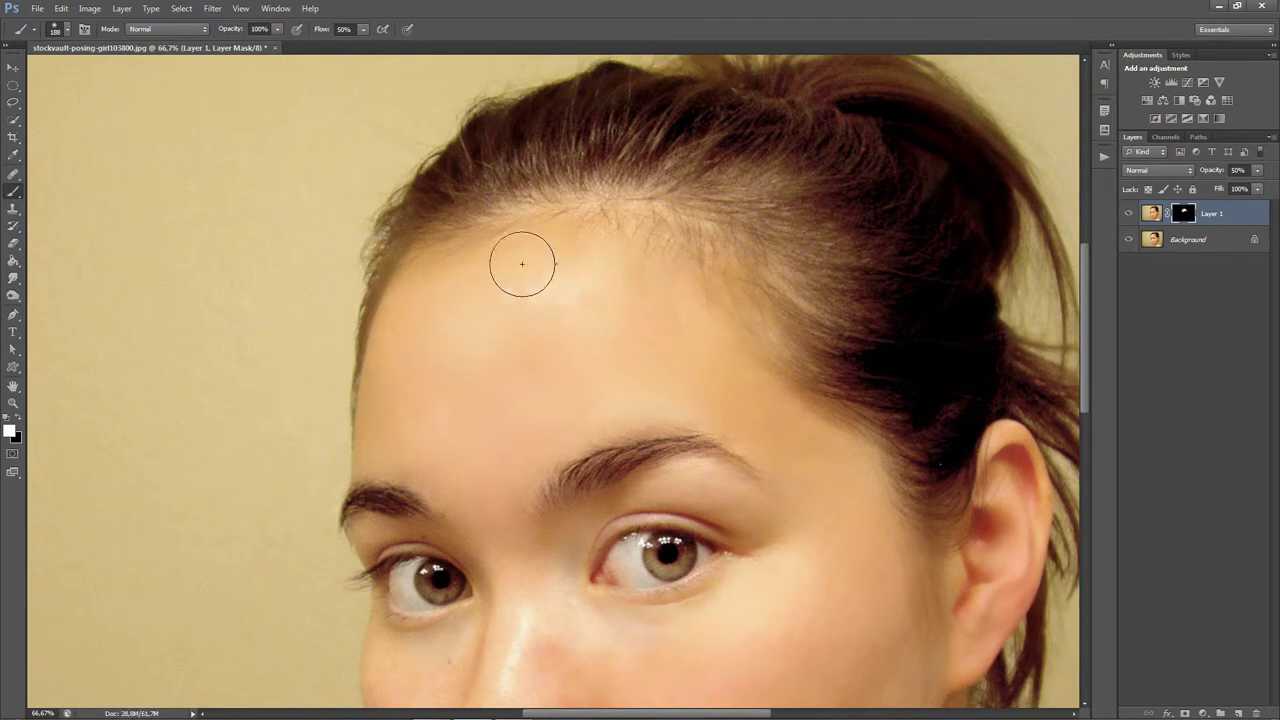
pyautogui.moveTo(820, 489); pyautogui.dragTo(732, 405)
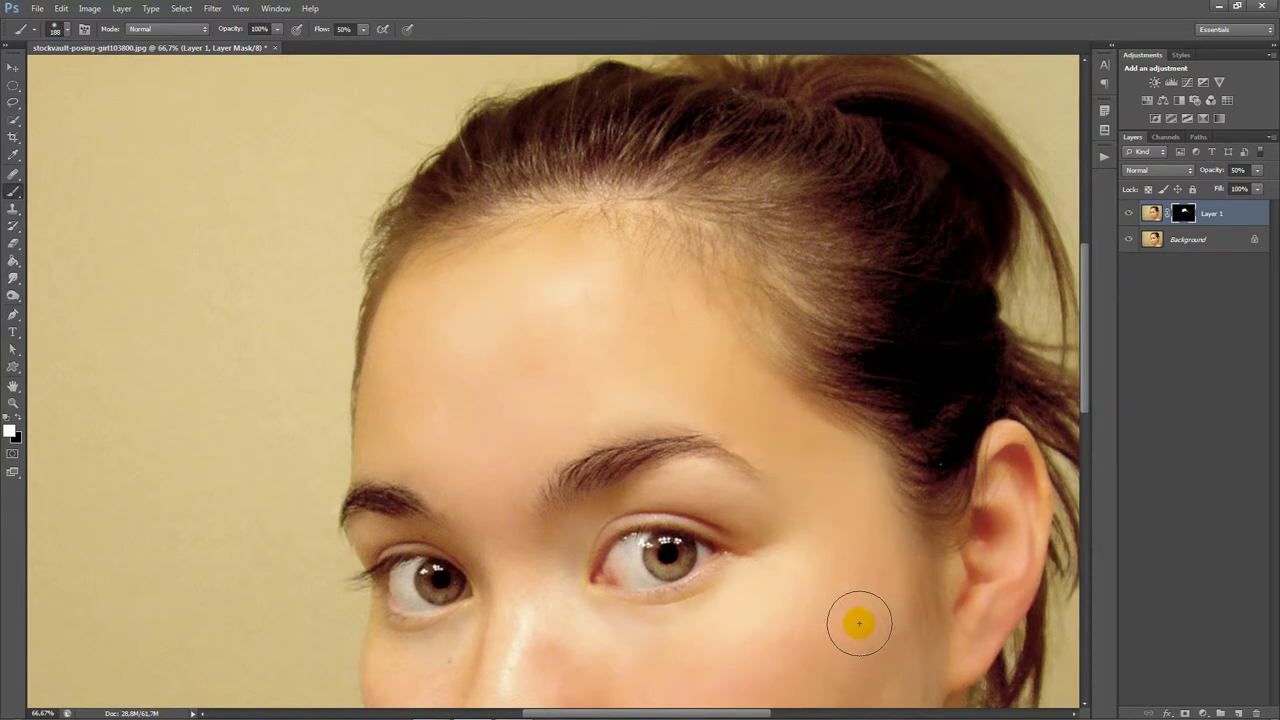
# Reveal smoothing over the nose bridge and the right cheek
pyautogui.scroll(-3, 857, 620)
pyautogui.moveTo(513, 451)
pyautogui.mouseDown()
pyautogui.moveTo(529, 566)
pyautogui.moveTo(551, 457)
pyautogui.mouseUp()
pyautogui.click(736, 503)
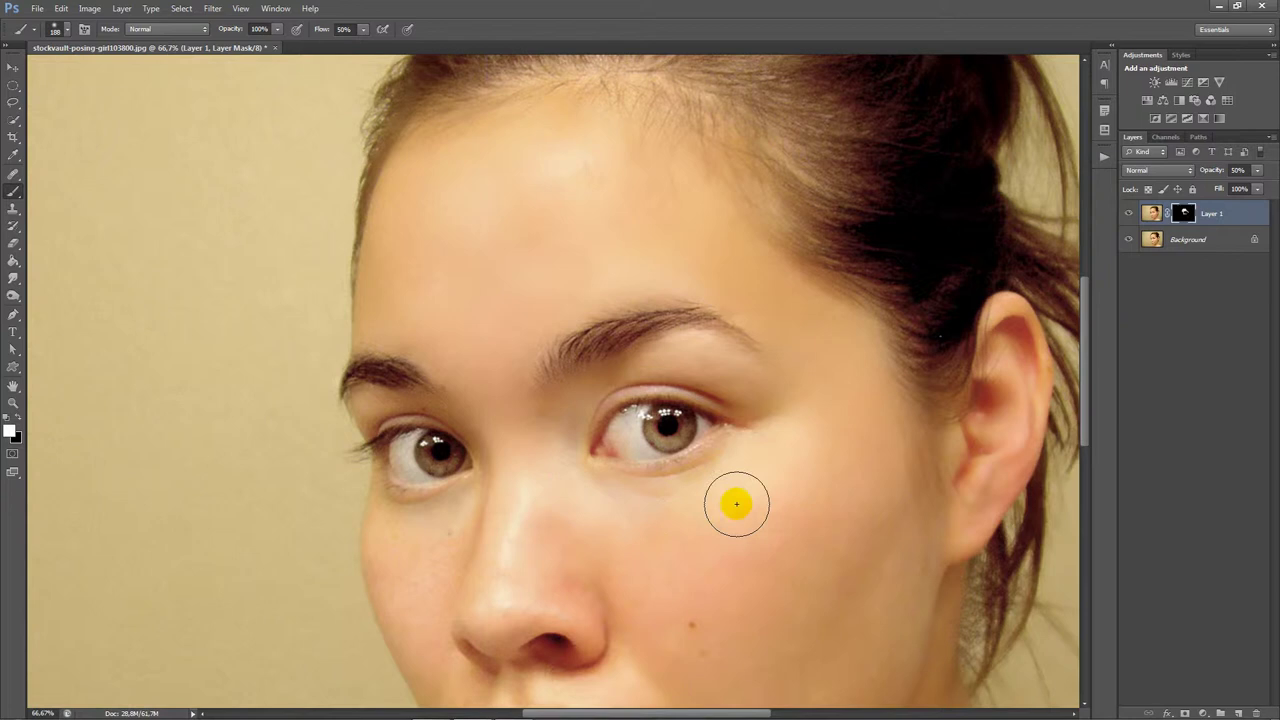
pyautogui.click(594, 503)
pyautogui.moveTo(703, 489)
pyautogui.mouseDown()
pyautogui.moveTo(803, 488)
pyautogui.moveTo(780, 383)
pyautogui.mouseUp()
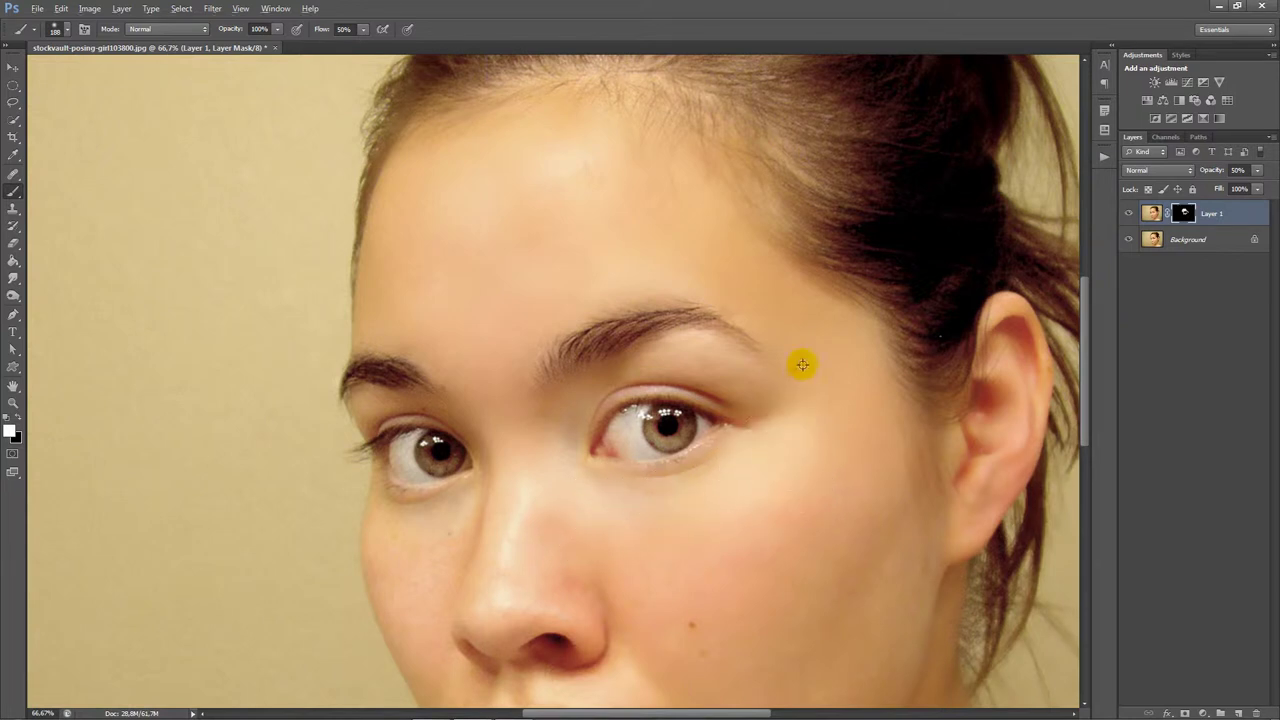
# Resize the brush to 140 px, then about 155 px, painting the cheek toward the chin
pyautogui.keyDown('alt'); pyautogui.rightClick(776, 380); pyautogui.keyUp('alt')
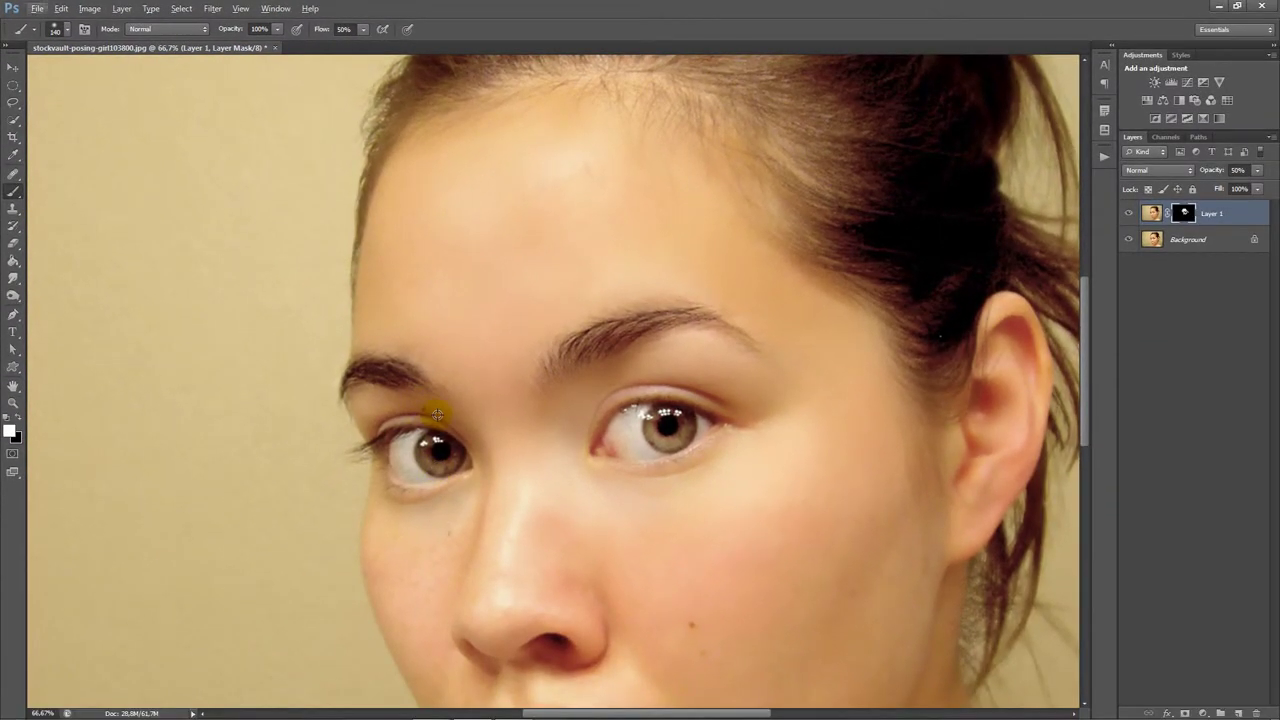
pyautogui.moveTo(437, 412); pyautogui.dragTo(440, 414)
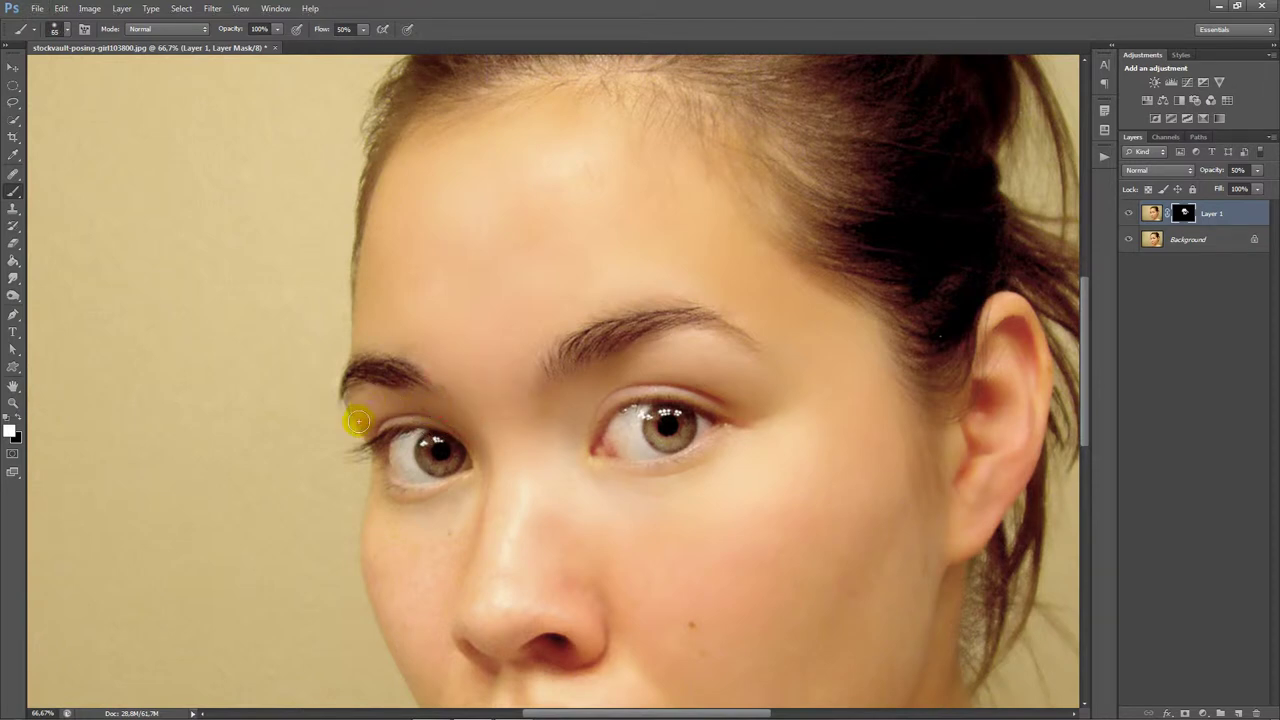
pyautogui.scroll(-2, 371, 420)
pyautogui.scroll(-2, 503, 446)
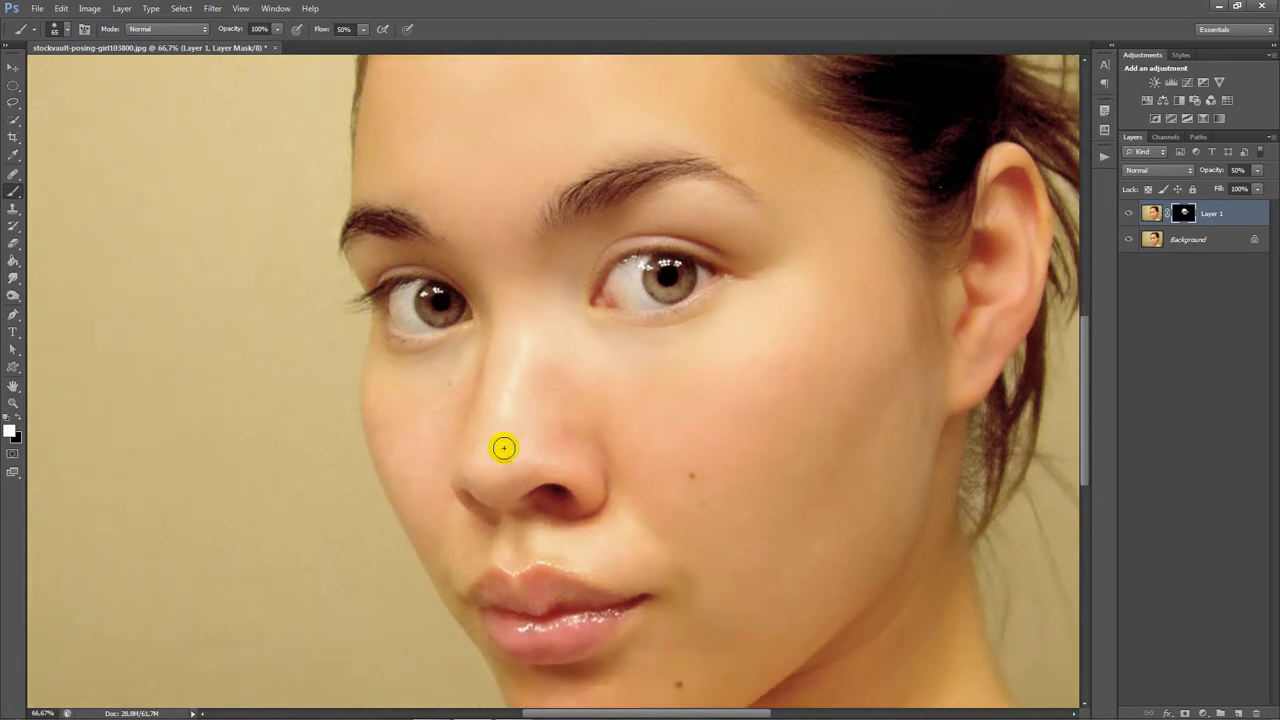
pyautogui.moveTo(580, 411)
pyautogui.mouseDown()
pyautogui.moveTo(595, 420)
pyautogui.moveTo(591, 400)
pyautogui.mouseUp()
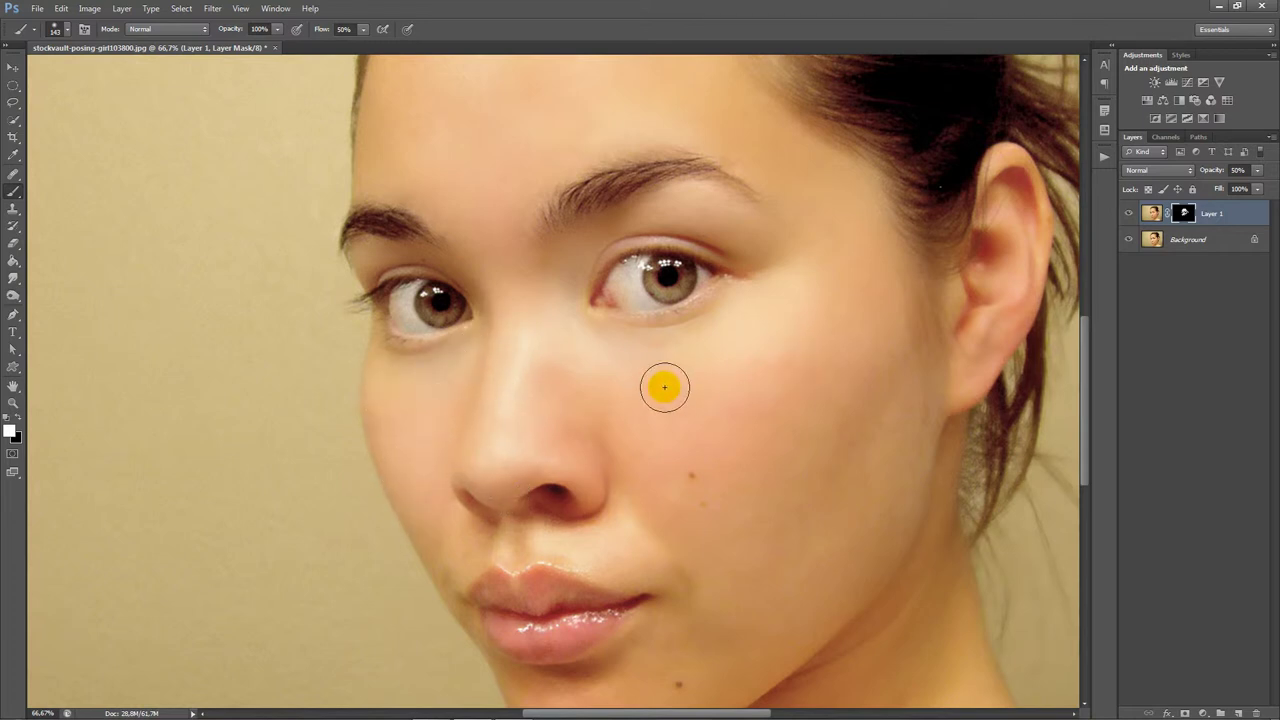
pyautogui.moveTo(663, 383); pyautogui.dragTo(817, 374)
pyautogui.keyDown('alt'); pyautogui.rightClick(786, 366); pyautogui.keyUp('alt')
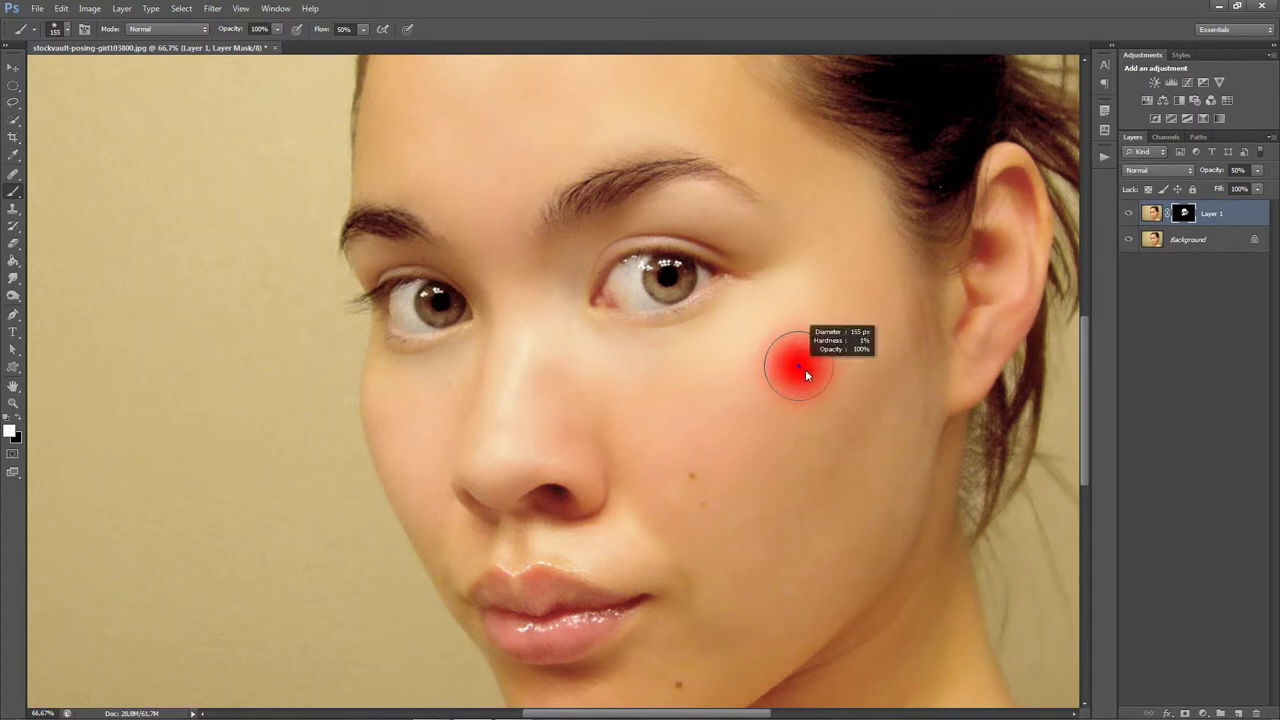
pyautogui.moveTo(893, 438)
pyautogui.mouseDown()
pyautogui.moveTo(821, 611)
pyautogui.moveTo(724, 551)
pyautogui.moveTo(686, 583)
pyautogui.mouseUp()
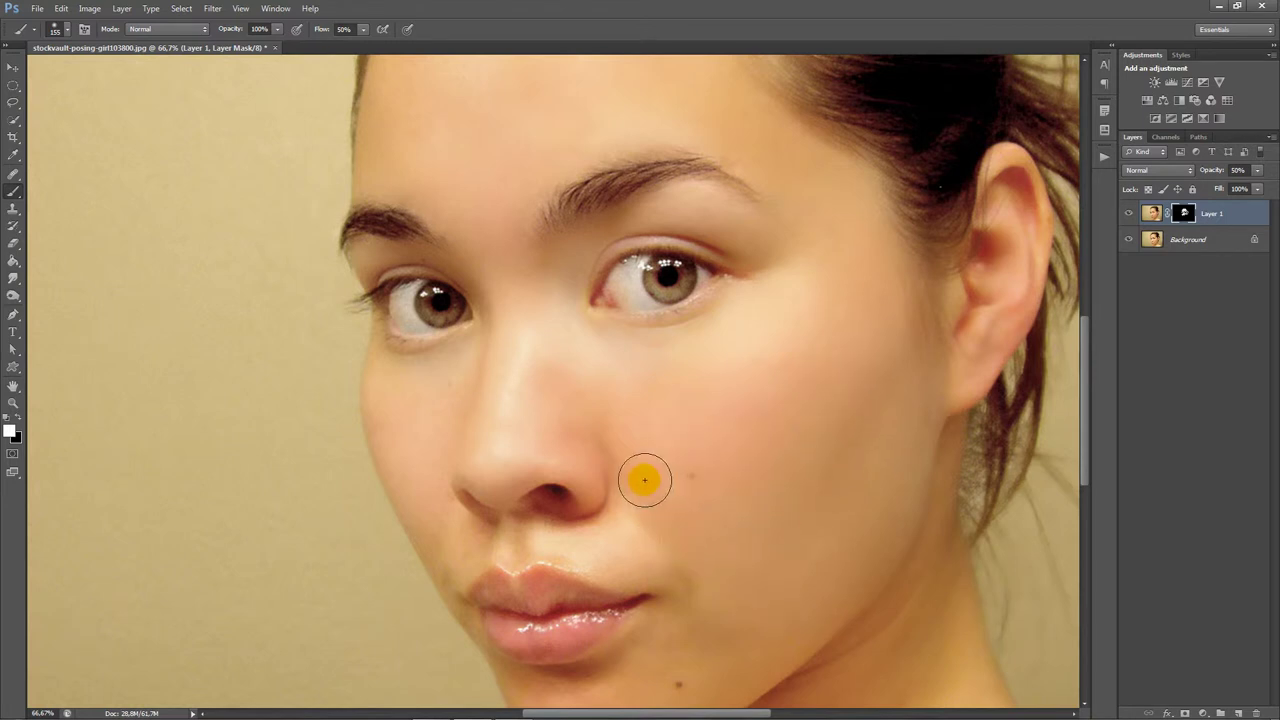
# Paint smoothing over the cheek, chin and upper lip, shrinking the brush to about 122 px
pyautogui.scroll(-5, 680, 609)
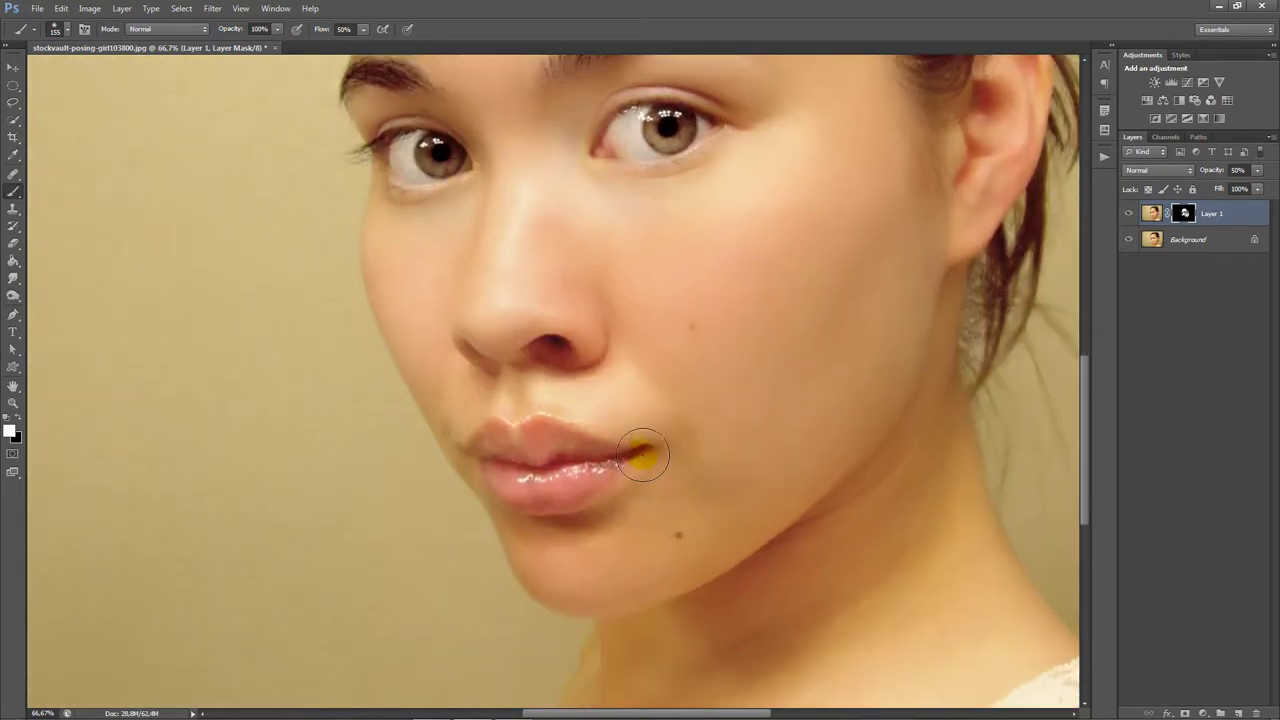
pyautogui.moveTo(686, 363)
pyautogui.mouseDown()
pyautogui.moveTo(714, 364)
pyautogui.moveTo(740, 494)
pyautogui.mouseUp()
pyautogui.moveTo(703, 451)
pyautogui.mouseDown()
pyautogui.moveTo(666, 534)
pyautogui.moveTo(637, 530)
pyautogui.moveTo(591, 560)
pyautogui.mouseUp()
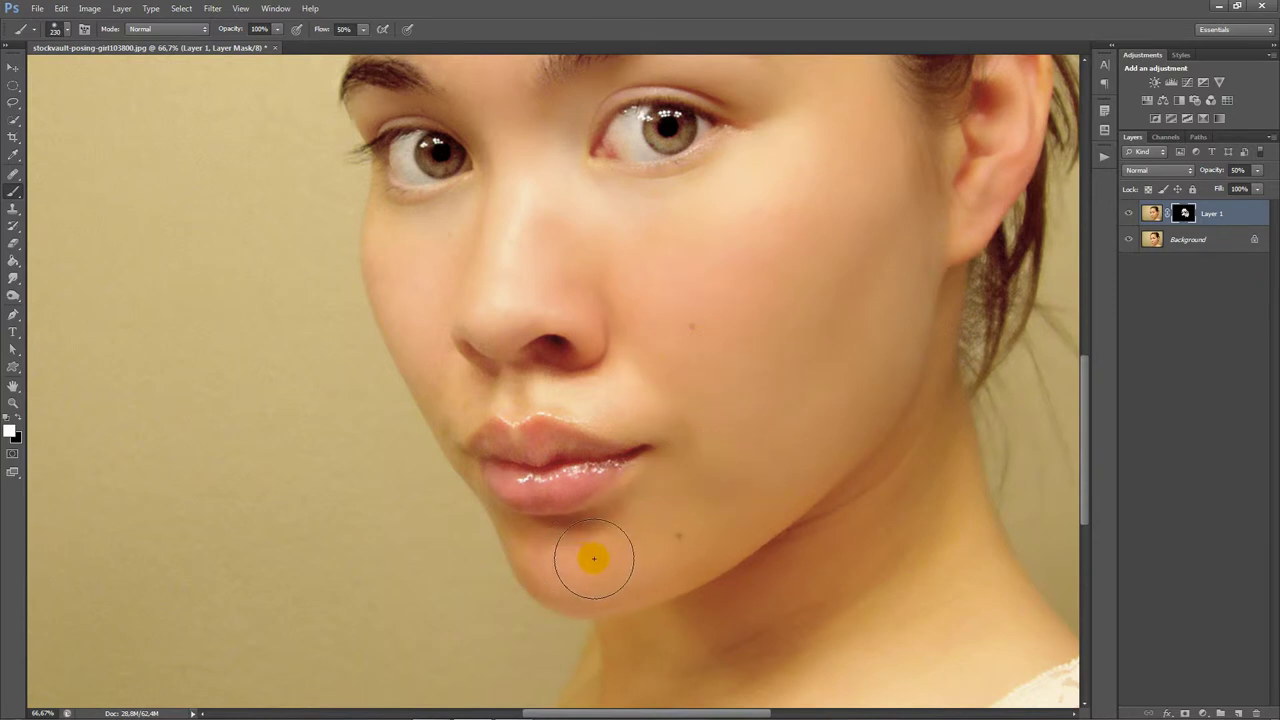
pyautogui.moveTo(737, 343); pyautogui.dragTo(723, 343)
pyautogui.moveTo(630, 372)
pyautogui.mouseDown()
pyautogui.moveTo(617, 380)
pyautogui.moveTo(617, 417)
pyautogui.moveTo(685, 362)
pyautogui.mouseUp()
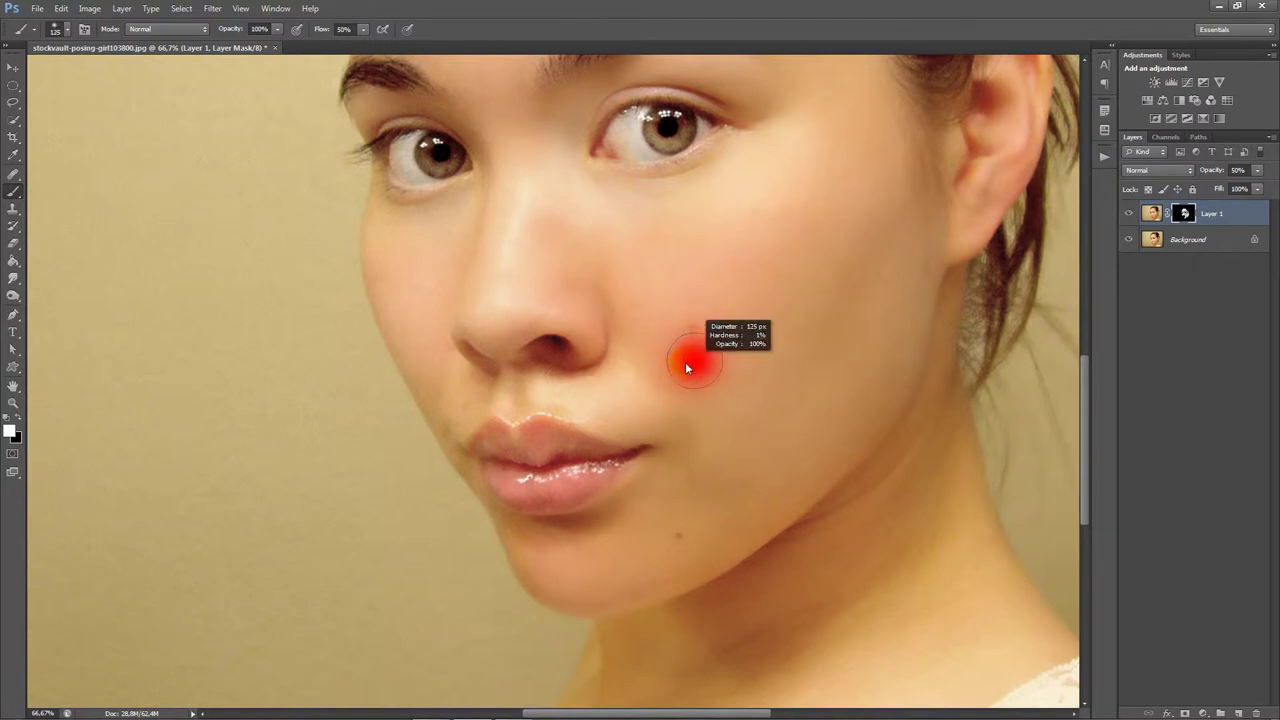
pyautogui.click(600, 388)
pyautogui.moveTo(567, 392)
pyautogui.mouseDown()
pyautogui.moveTo(507, 398)
pyautogui.moveTo(451, 426)
pyautogui.mouseUp()
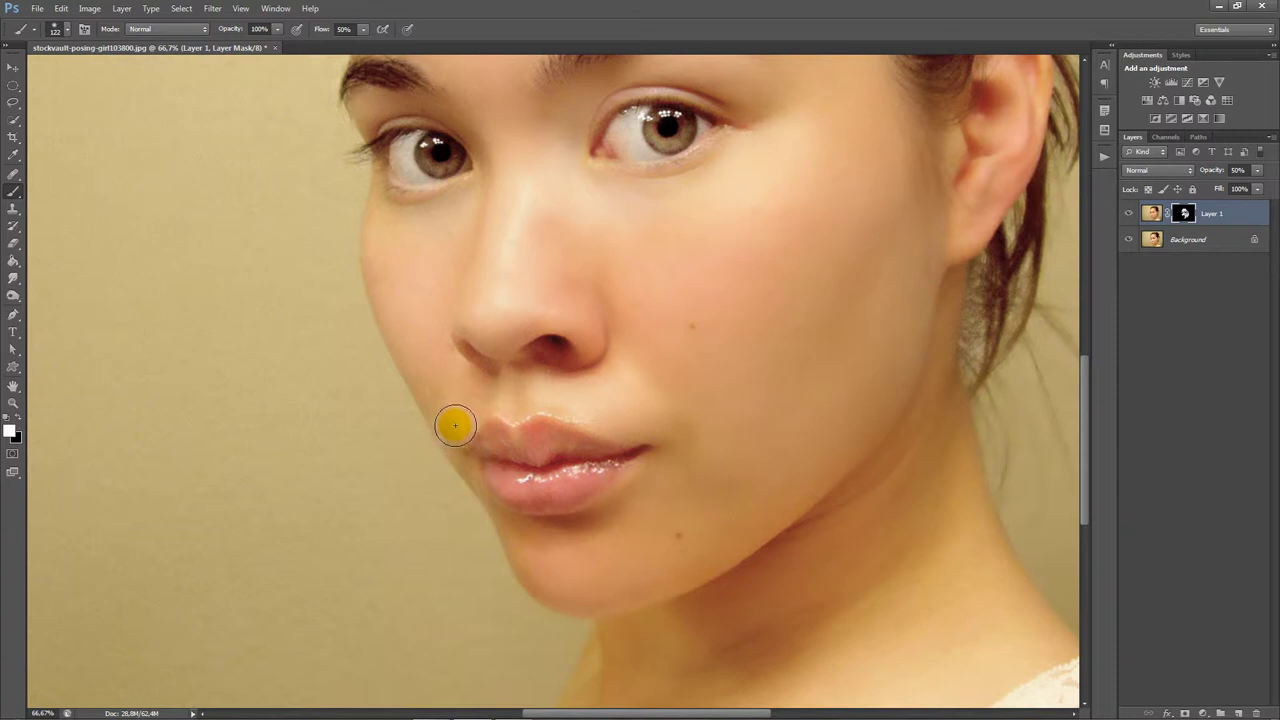
# Enlarge the brush to about 213 px and smooth the jawline and neck
pyautogui.scroll(-3, 490, 424)
pyautogui.scroll(2, 743, 294)
pyautogui.scroll(1, 780, 323)
pyautogui.scroll(-3, 811, 440)
pyautogui.moveTo(858, 469)
pyautogui.mouseDown()
pyautogui.moveTo(879, 477)
pyautogui.moveTo(858, 471)
pyautogui.mouseUp()
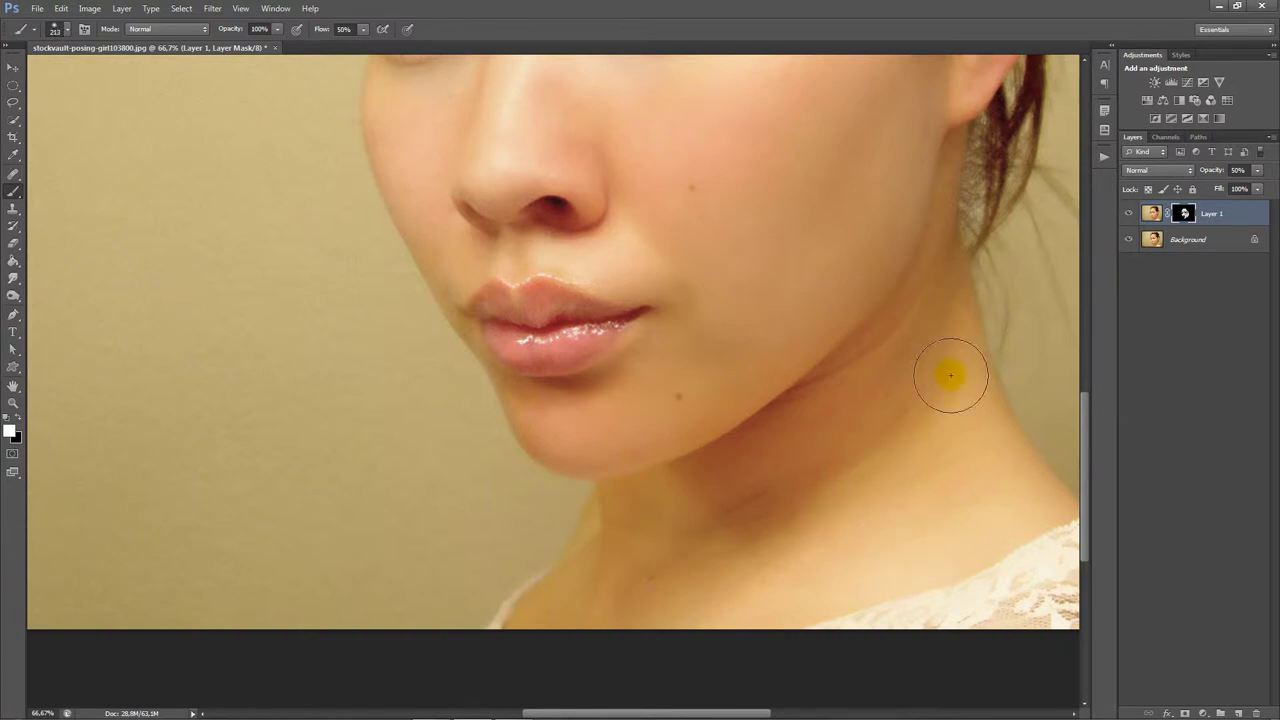
pyautogui.moveTo(913, 333); pyautogui.dragTo(884, 393)
pyautogui.moveTo(775, 529)
pyautogui.mouseDown()
pyautogui.moveTo(769, 580)
pyautogui.moveTo(740, 580)
pyautogui.moveTo(981, 508)
pyautogui.moveTo(827, 479)
pyautogui.mouseUp()
pyautogui.moveTo(643, 562); pyautogui.dragTo(868, 580)
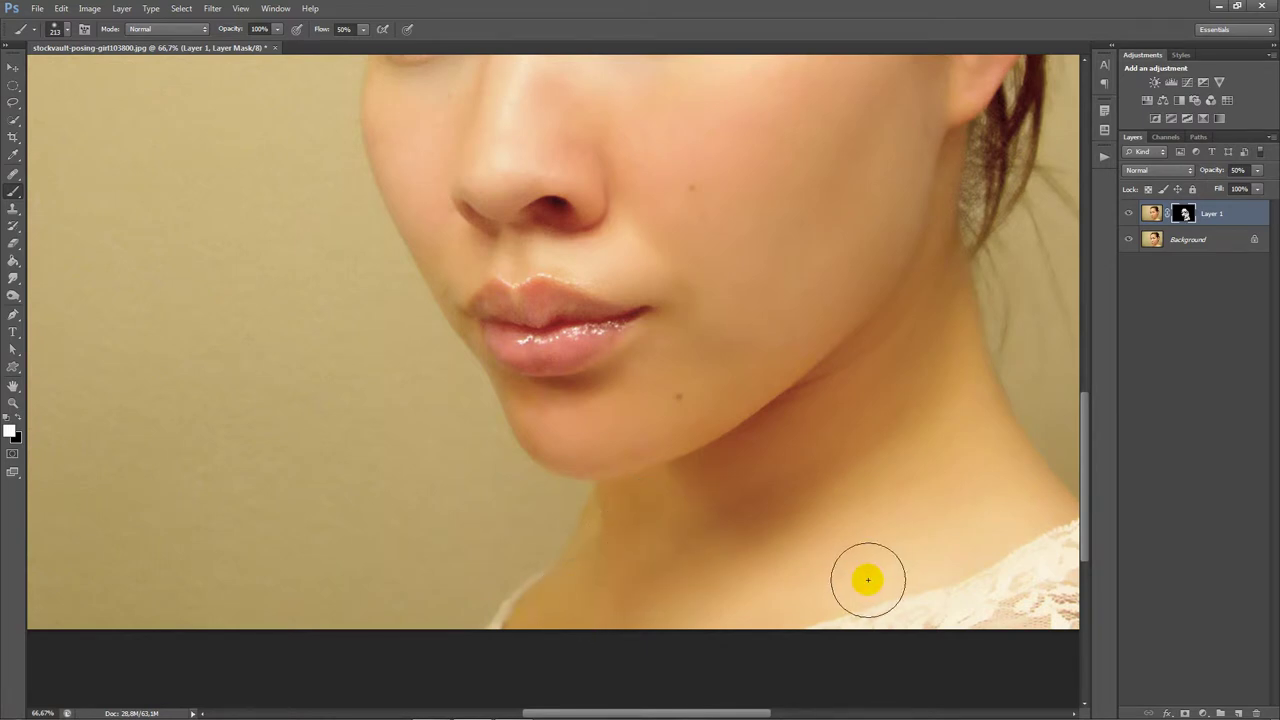
# Carry the smoothing up beside the ear and touch up the cheek
pyautogui.moveTo(860, 234)
pyautogui.mouseDown()
pyautogui.moveTo(757, 529)
pyautogui.moveTo(720, 563)
pyautogui.moveTo(820, 391)
pyautogui.moveTo(842, 384)
pyautogui.moveTo(866, 271)
pyautogui.moveTo(892, 227)
pyautogui.mouseUp()
pyautogui.scroll(-2, 737, 481)
pyautogui.moveTo(737, 481)
pyautogui.mouseDown()
pyautogui.moveTo(857, 271)
pyautogui.moveTo(702, 422)
pyautogui.mouseUp()
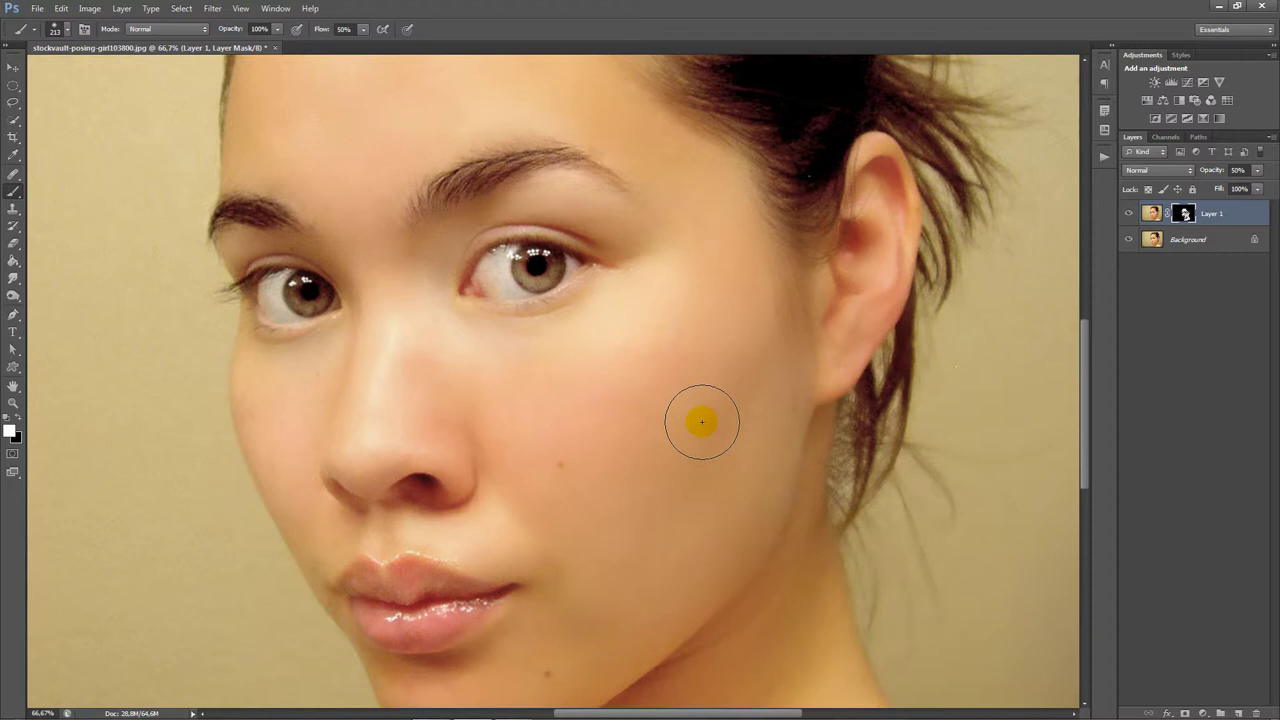
pyautogui.moveTo(702, 422); pyautogui.dragTo(694, 411)
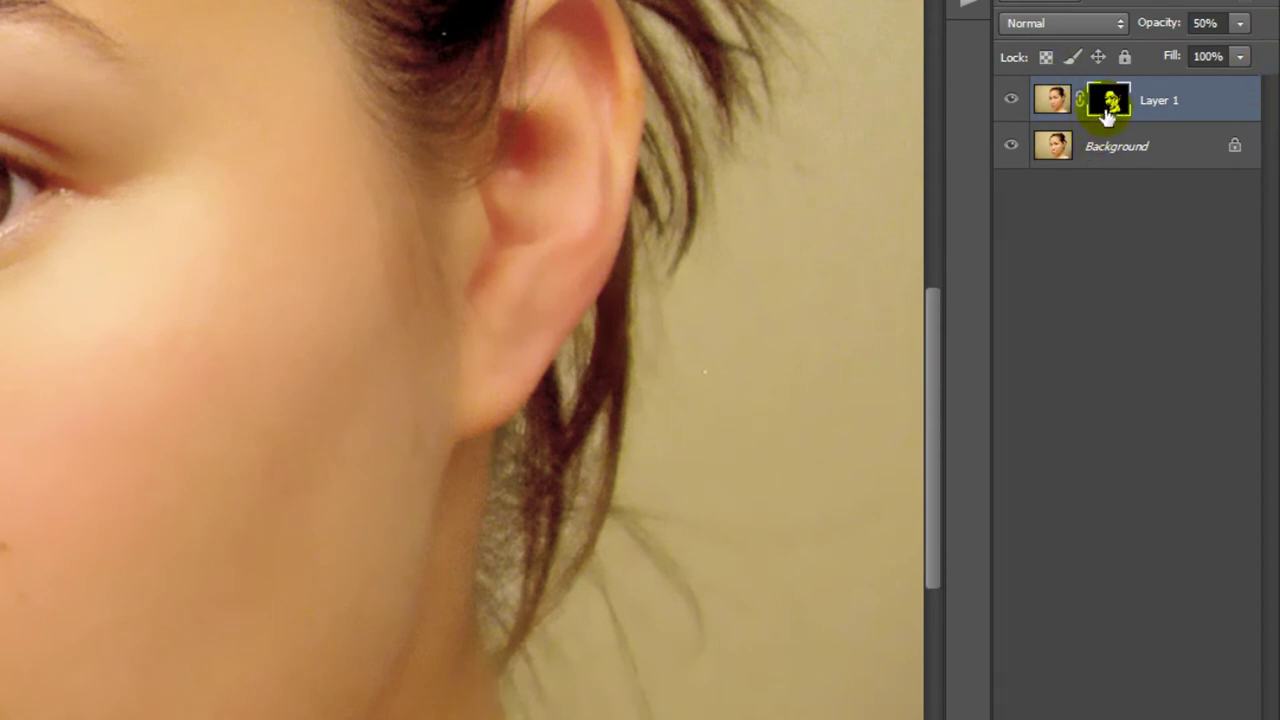
# View Layer 1's mask alone, zoom out, and whiten the eye-cheek area and forehead
pyautogui.keyDown('alt'); pyautogui.click(1108, 113); pyautogui.keyUp('alt')
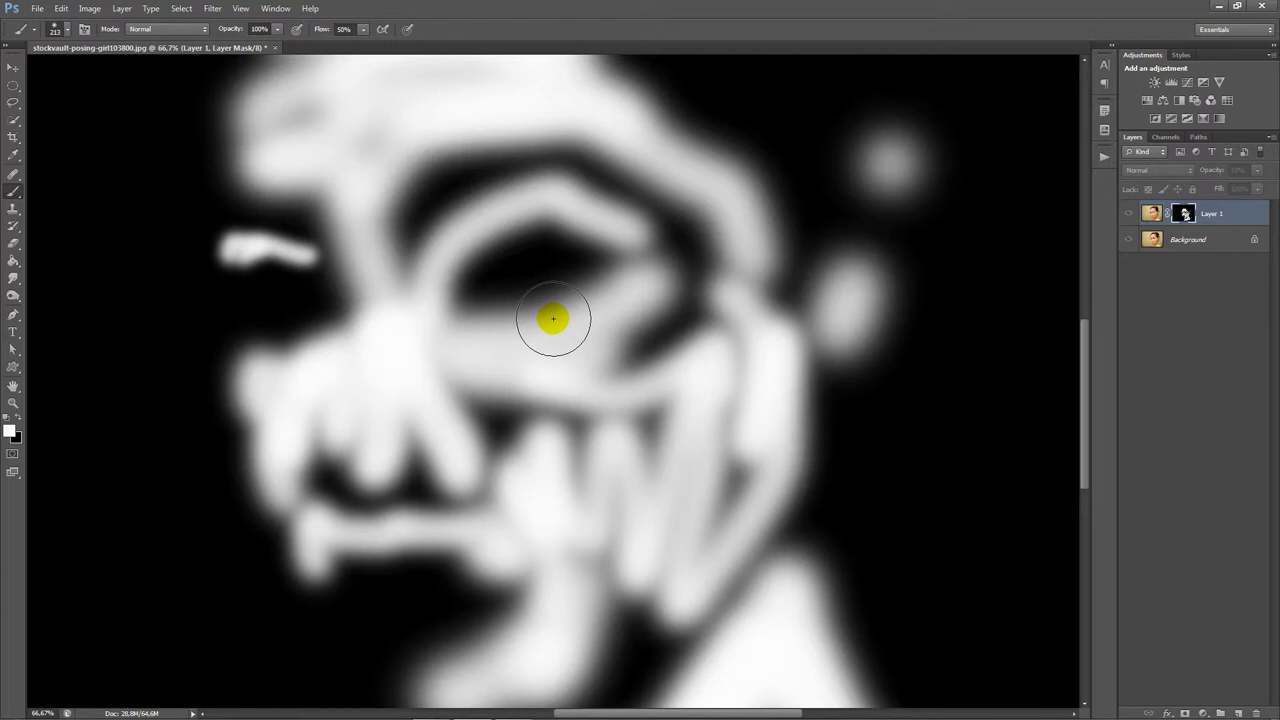
pyautogui.moveTo(553, 318)
pyautogui.mouseDown()
pyautogui.moveTo(617, 343)
pyautogui.moveTo(609, 374)
pyautogui.moveTo(632, 346)
pyautogui.moveTo(607, 362)
pyautogui.moveTo(663, 334)
pyautogui.moveTo(663, 477)
pyautogui.moveTo(640, 437)
pyautogui.moveTo(527, 404)
pyautogui.mouseUp()
pyautogui.hotkey('ctrl', '-')
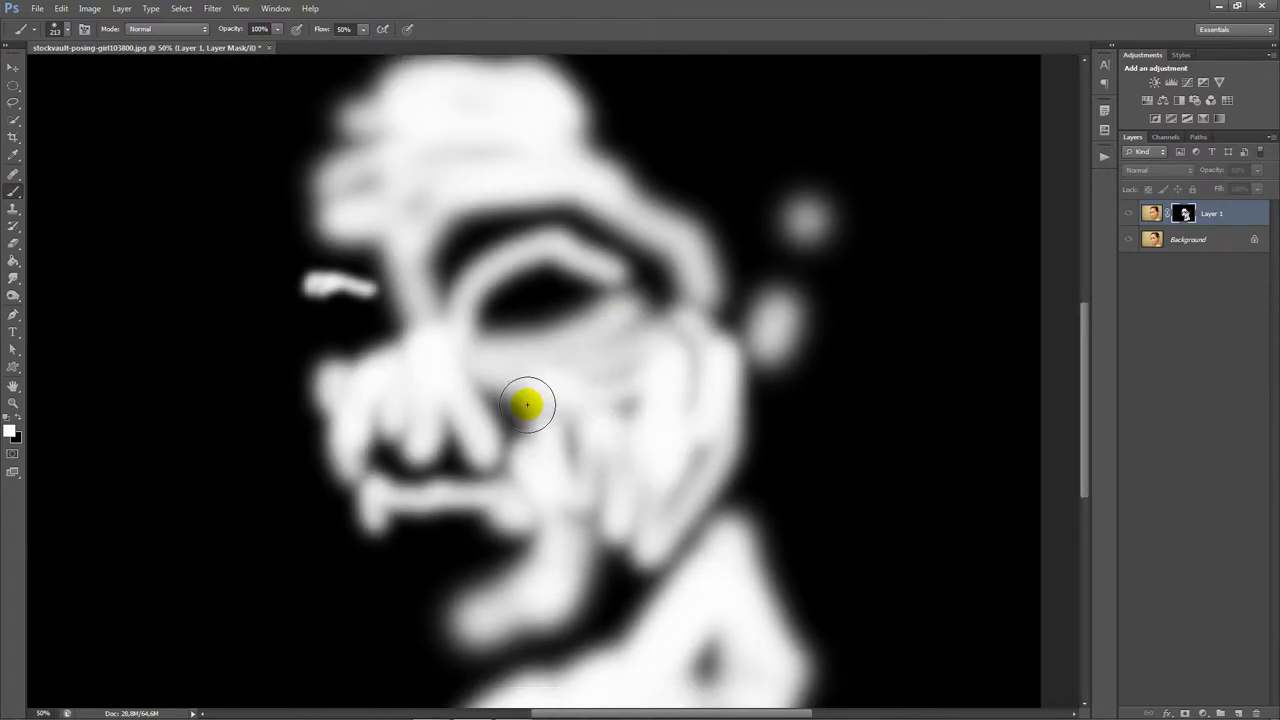
pyautogui.scroll(1, 376, 164)
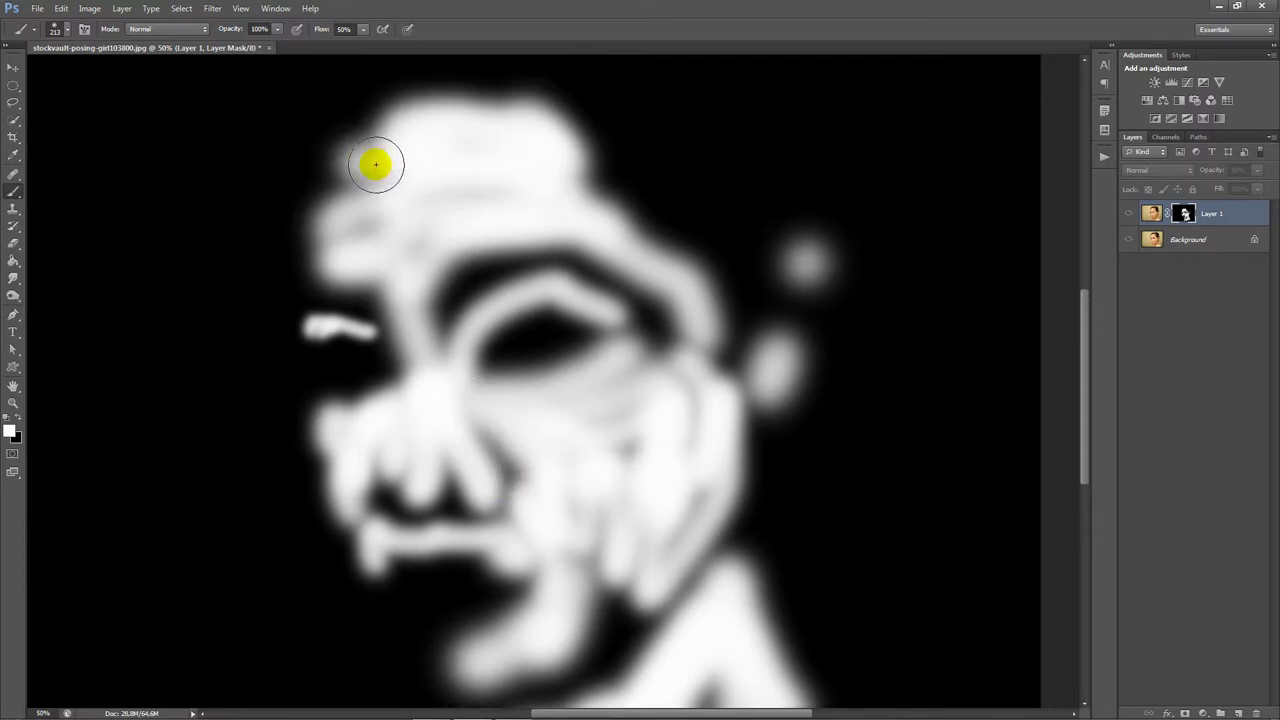
pyautogui.moveTo(376, 164)
pyautogui.mouseDown()
pyautogui.moveTo(409, 217)
pyautogui.moveTo(363, 214)
pyautogui.moveTo(454, 186)
pyautogui.moveTo(467, 157)
pyautogui.mouseUp()
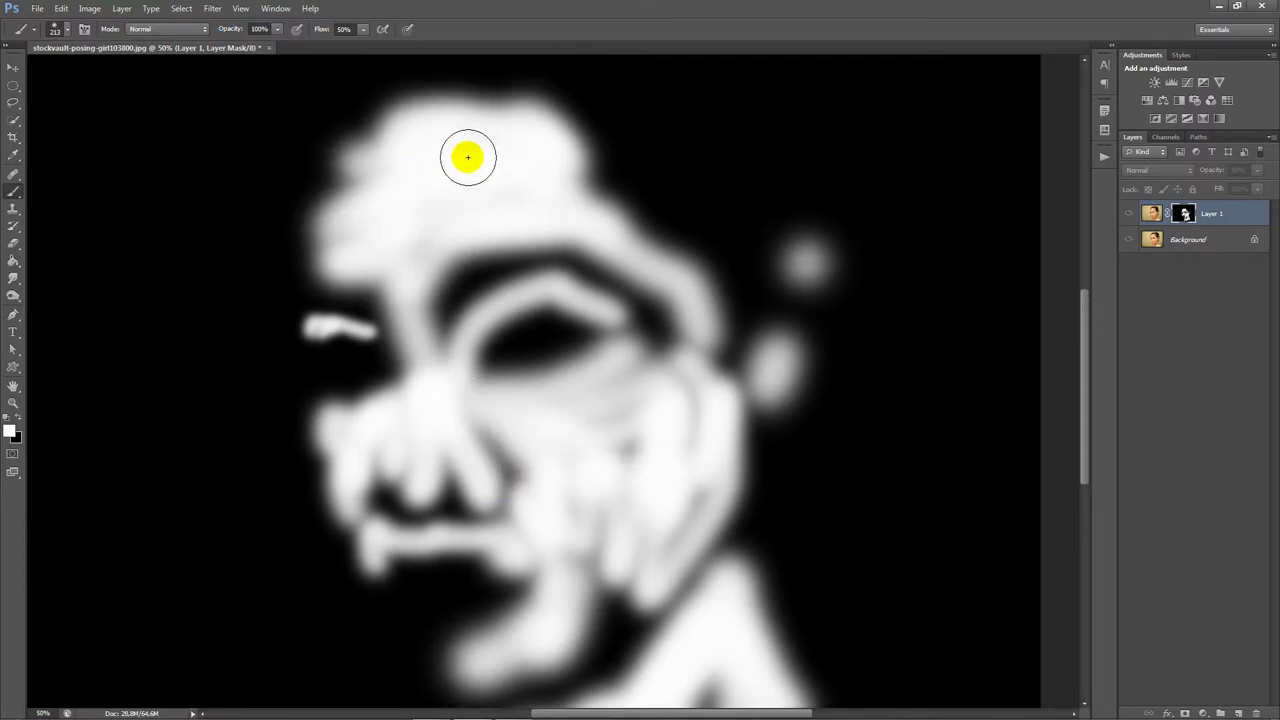
# Whiten the remaining gaps on the cheek, chin, neck and jaw in the mask
pyautogui.scroll(-1, 467, 157)
pyautogui.click(691, 414)
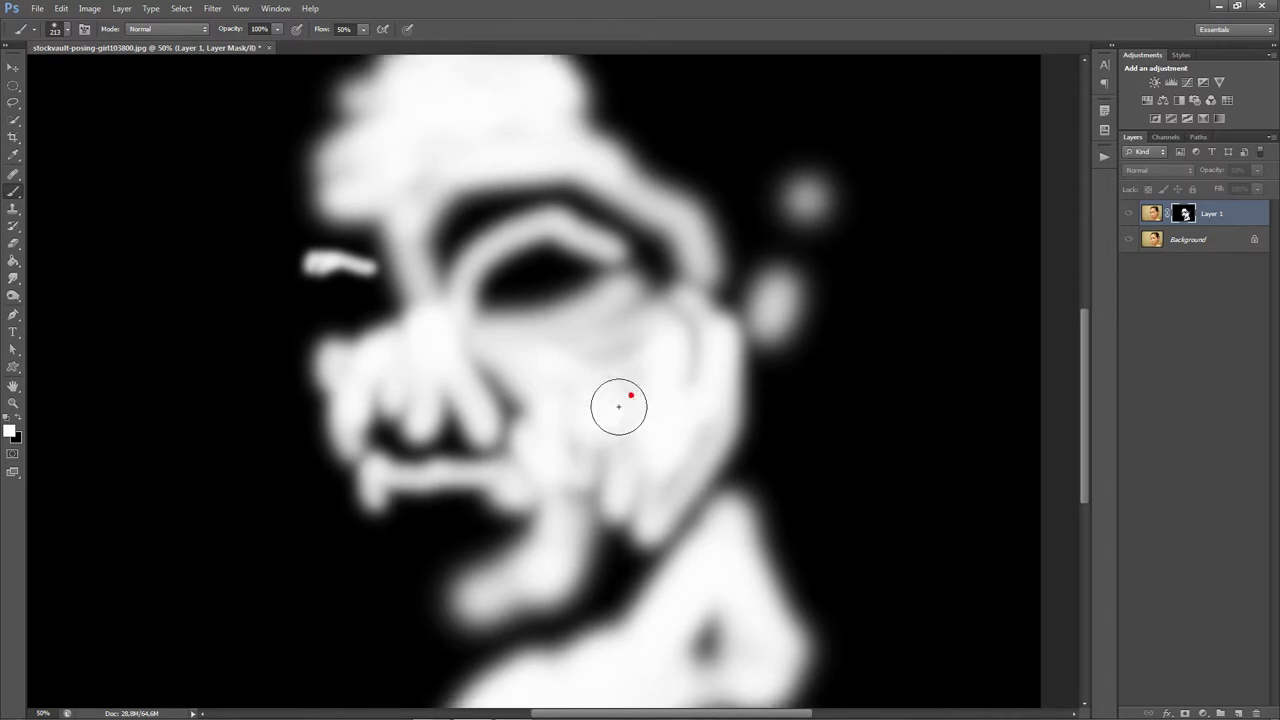
pyautogui.scroll(-1, 619, 407)
pyautogui.moveTo(677, 620); pyautogui.dragTo(709, 526)
pyautogui.click(578, 644)
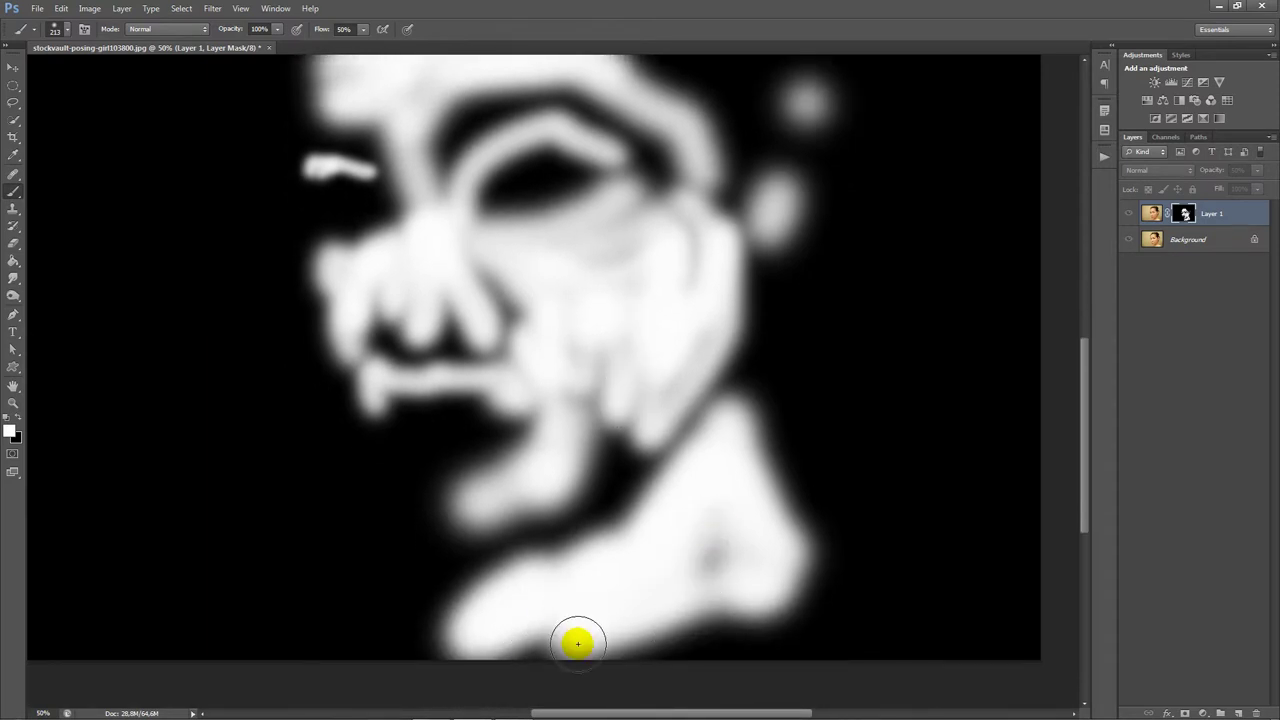
pyautogui.scroll(1, 578, 644)
pyautogui.moveTo(606, 471)
pyautogui.mouseDown()
pyautogui.moveTo(571, 529)
pyautogui.moveTo(634, 485)
pyautogui.moveTo(449, 580)
pyautogui.moveTo(569, 503)
pyautogui.mouseUp()
pyautogui.scroll(1, 569, 503)
pyautogui.click(611, 463)
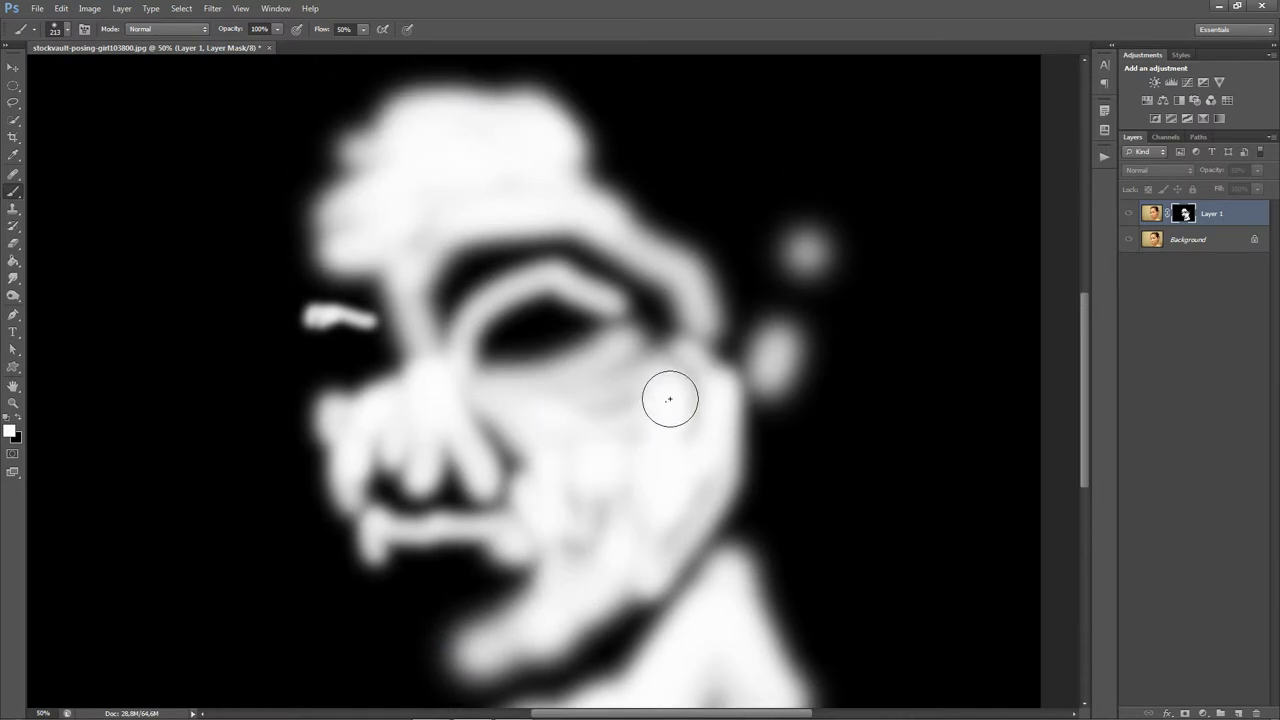
# Fill the dark mask areas beside the right eye and across the right cheek
pyautogui.moveTo(670, 399)
pyautogui.mouseDown()
pyautogui.moveTo(680, 369)
pyautogui.moveTo(657, 437)
pyautogui.moveTo(417, 229)
pyautogui.moveTo(376, 144)
pyautogui.mouseUp()
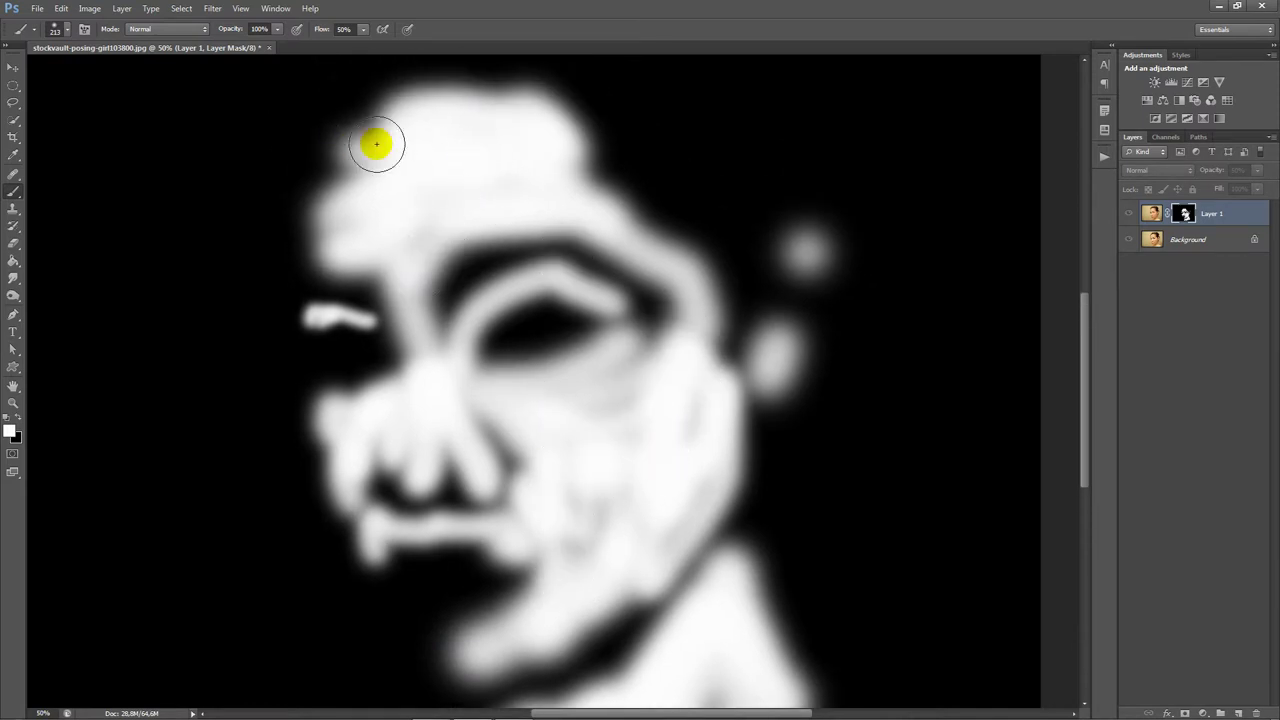
pyautogui.click(674, 314)
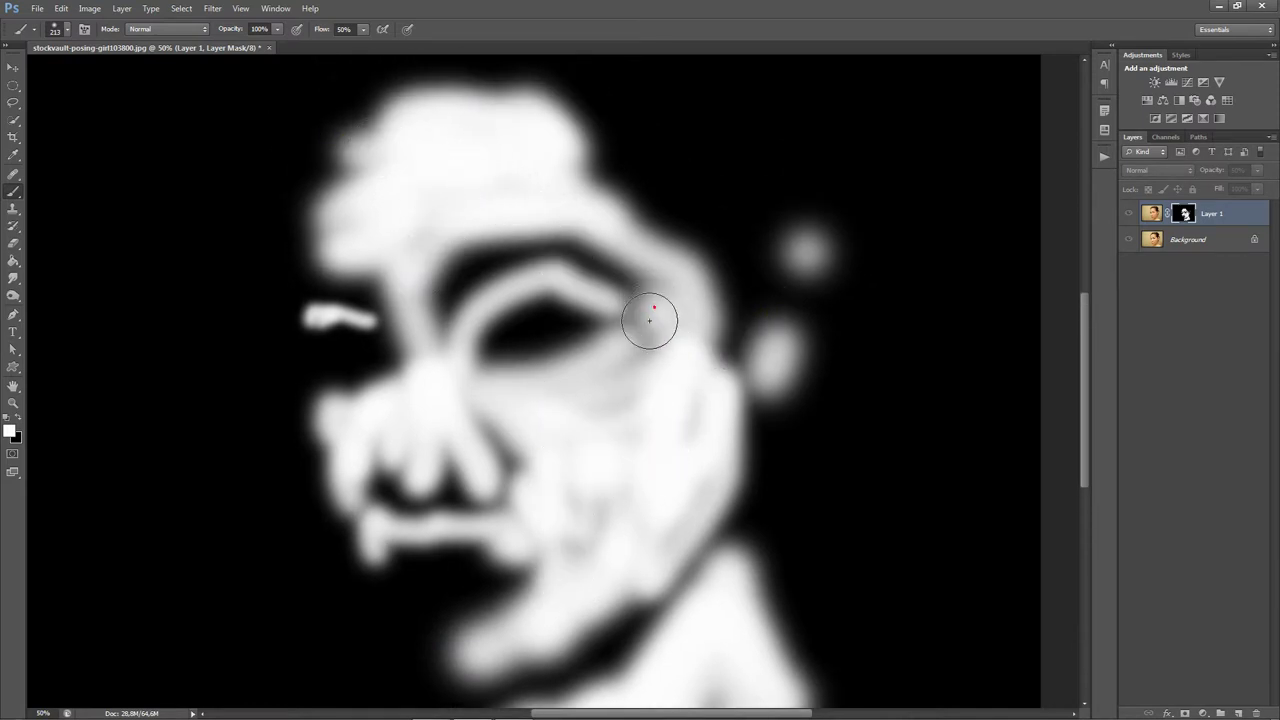
pyautogui.moveTo(649, 319); pyautogui.dragTo(686, 406)
pyautogui.click(683, 406)
pyautogui.moveTo(694, 477)
pyautogui.mouseDown()
pyautogui.moveTo(620, 500)
pyautogui.moveTo(737, 509)
pyautogui.mouseUp()
pyautogui.click(1203, 214)
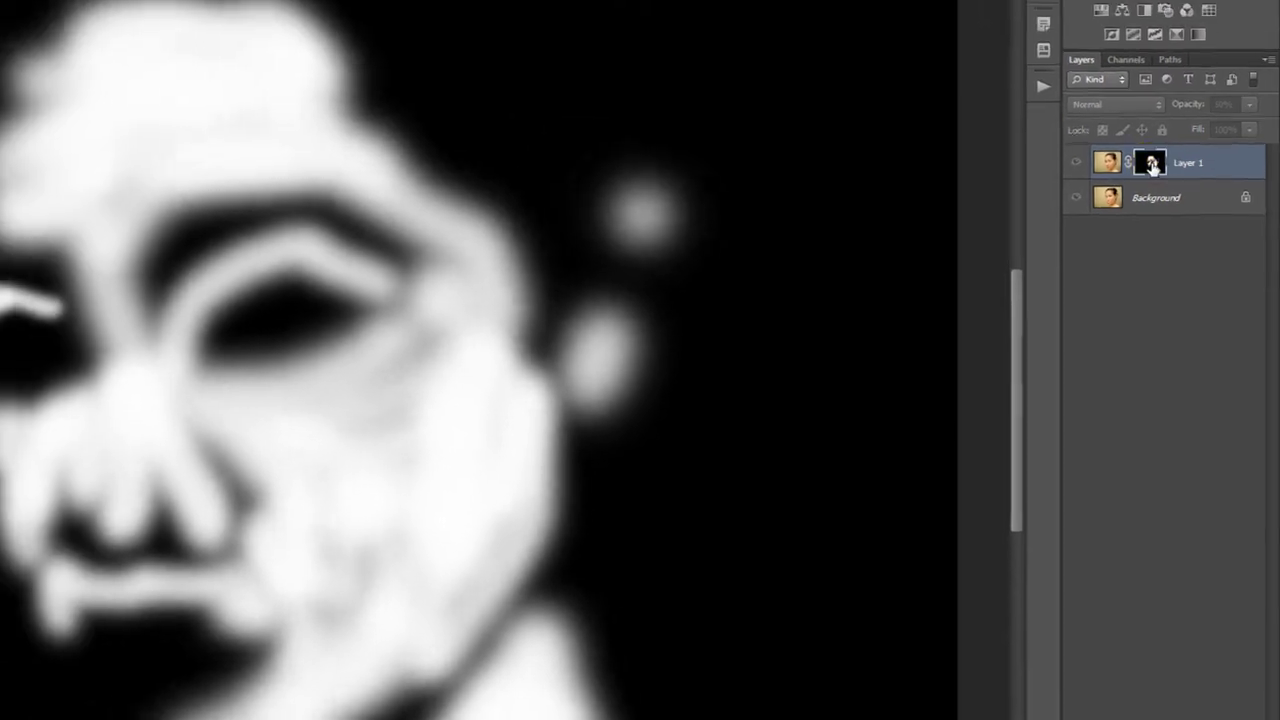
# Exit mask view, brush over the ear, and toggle Layer 1's visibility to compare
pyautogui.keyDown('alt'); pyautogui.click(1135, 140); pyautogui.keyUp('alt')
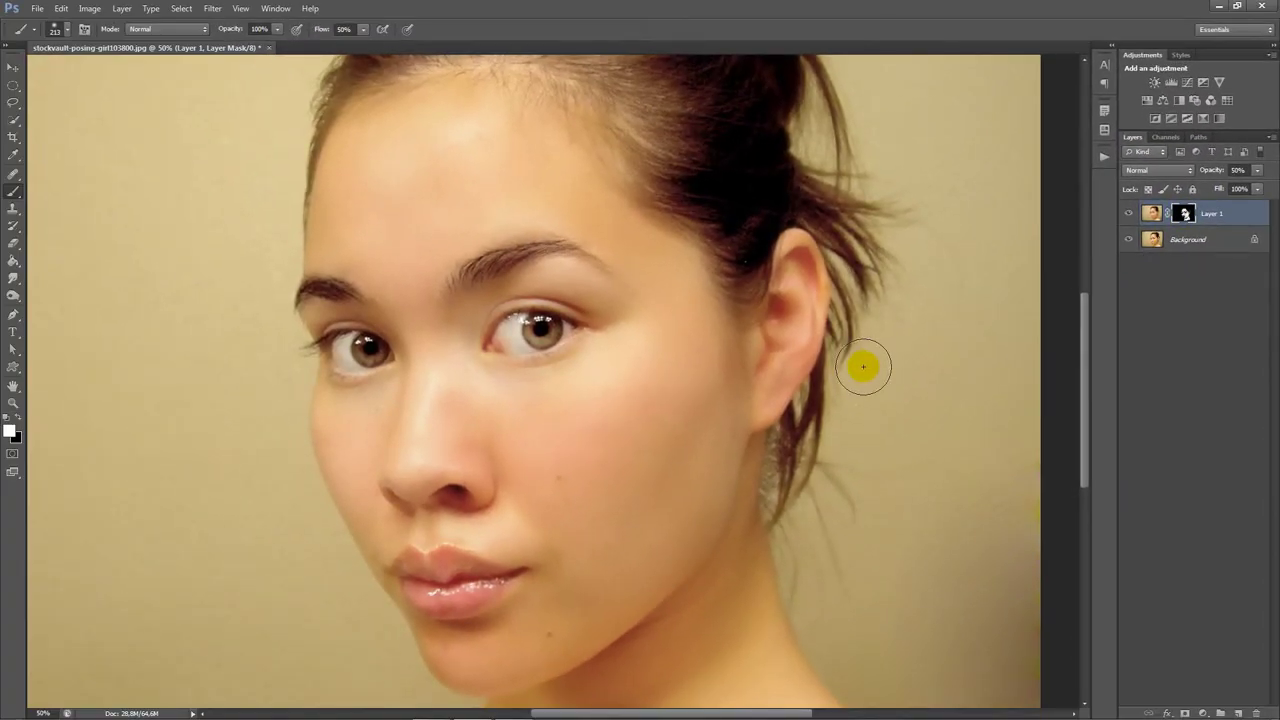
pyautogui.moveTo(863, 367); pyautogui.dragTo(826, 333)
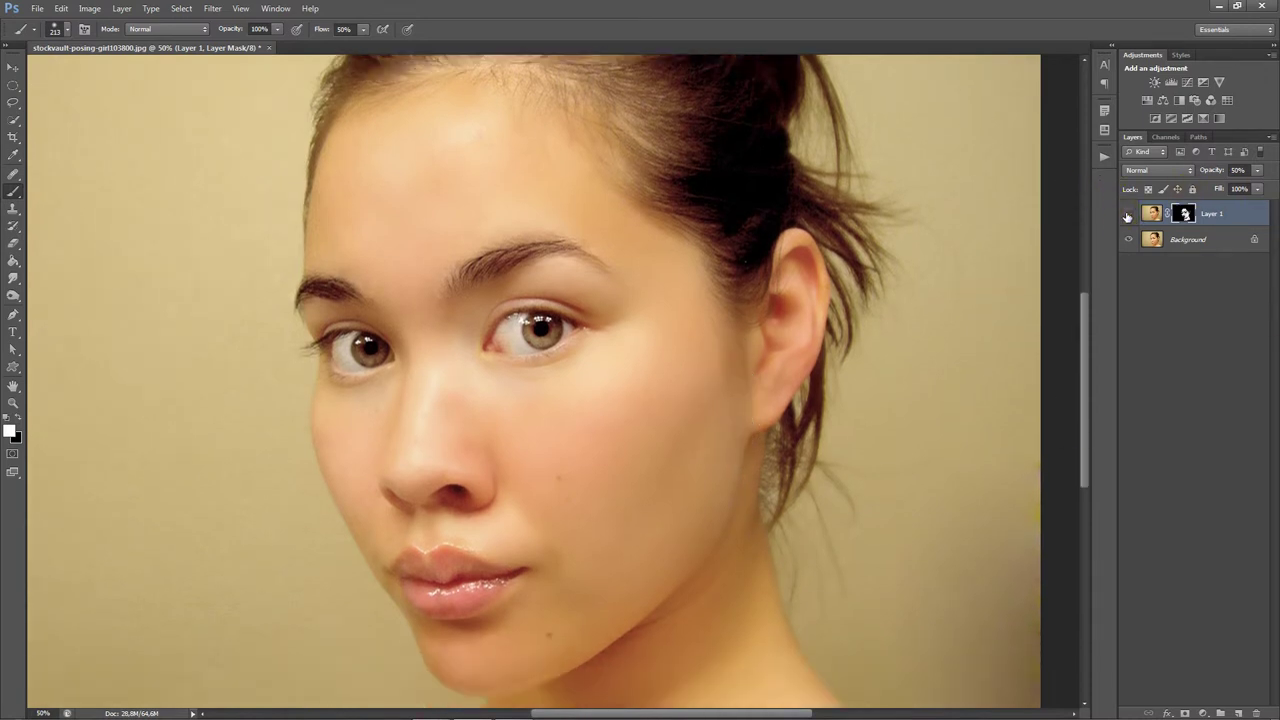
pyautogui.click(1127, 216)
pyautogui.click(1127, 216)
pyautogui.click(1127, 216)
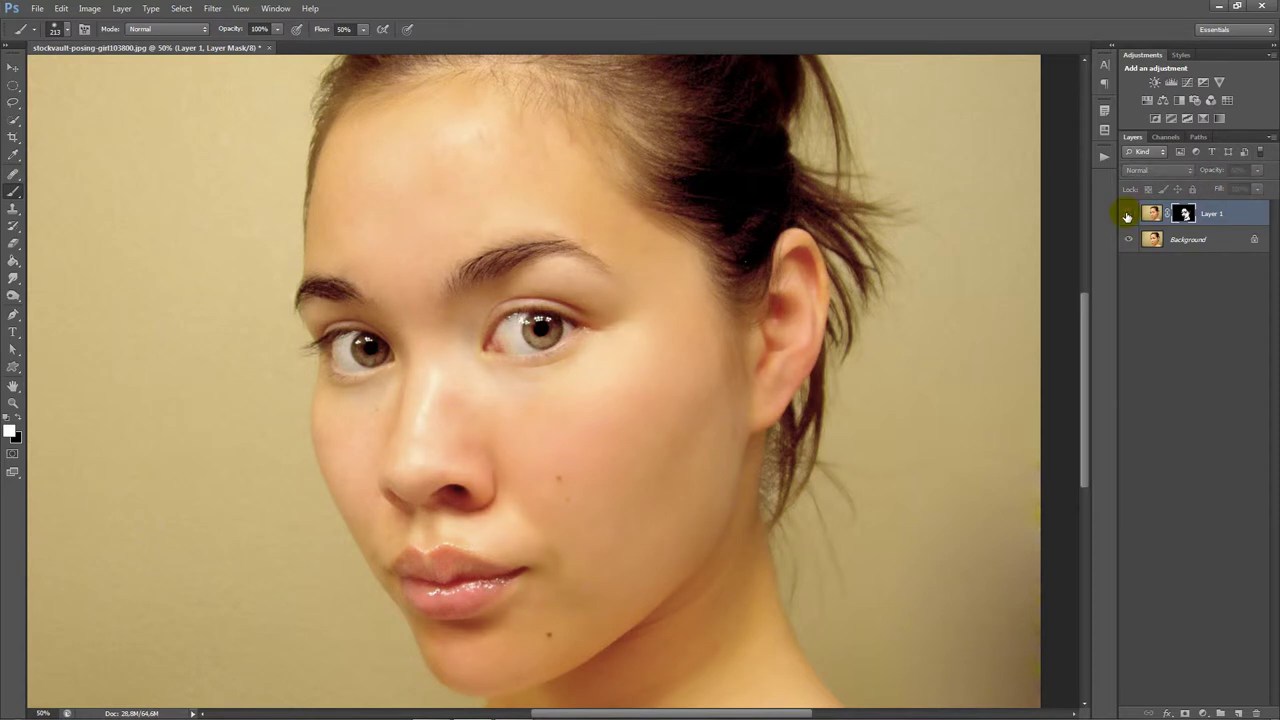
pyautogui.click(1127, 216)
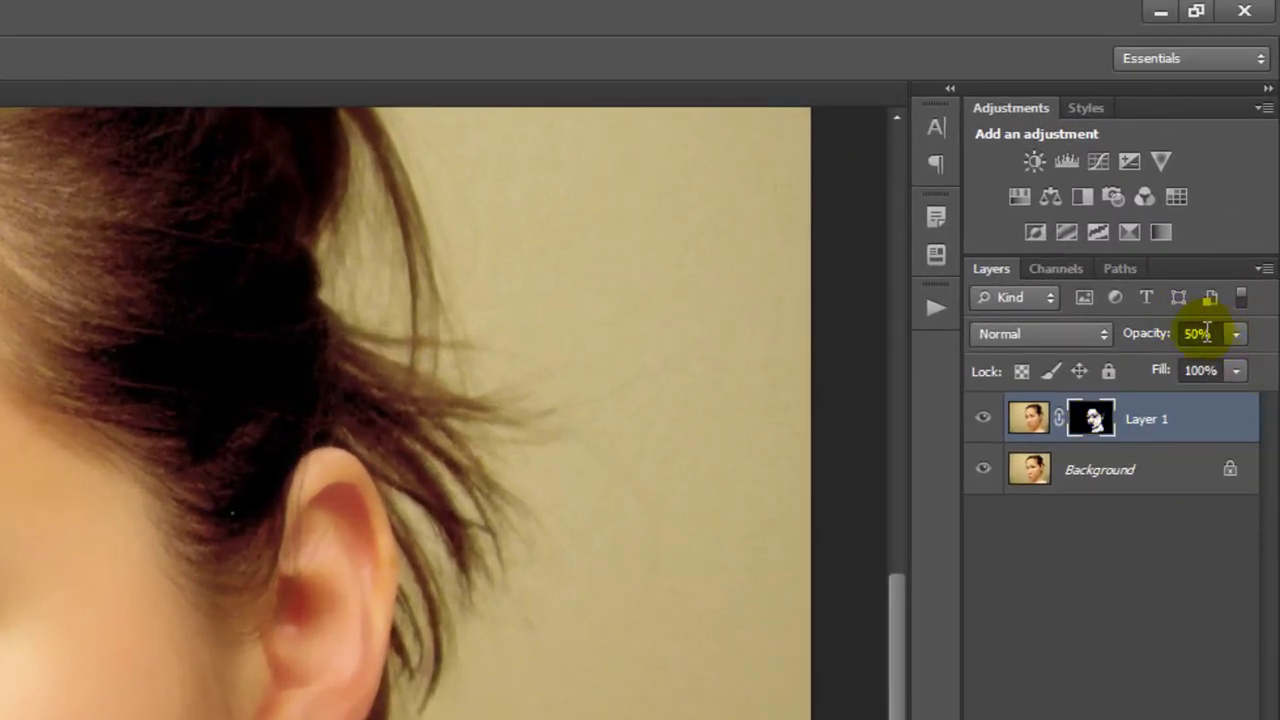
# Lower Layer 1's opacity to 35% and zoom in and out on the cheek
pyautogui.click(1198, 333)
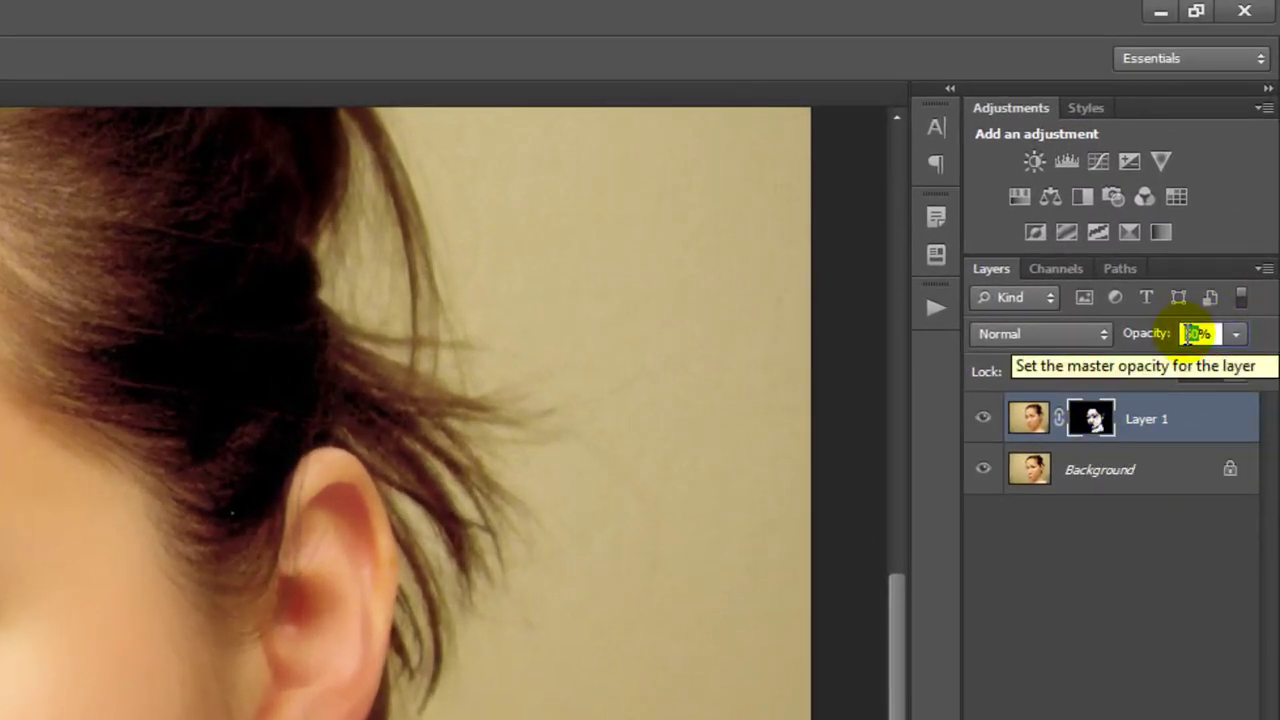
pyautogui.write('35')
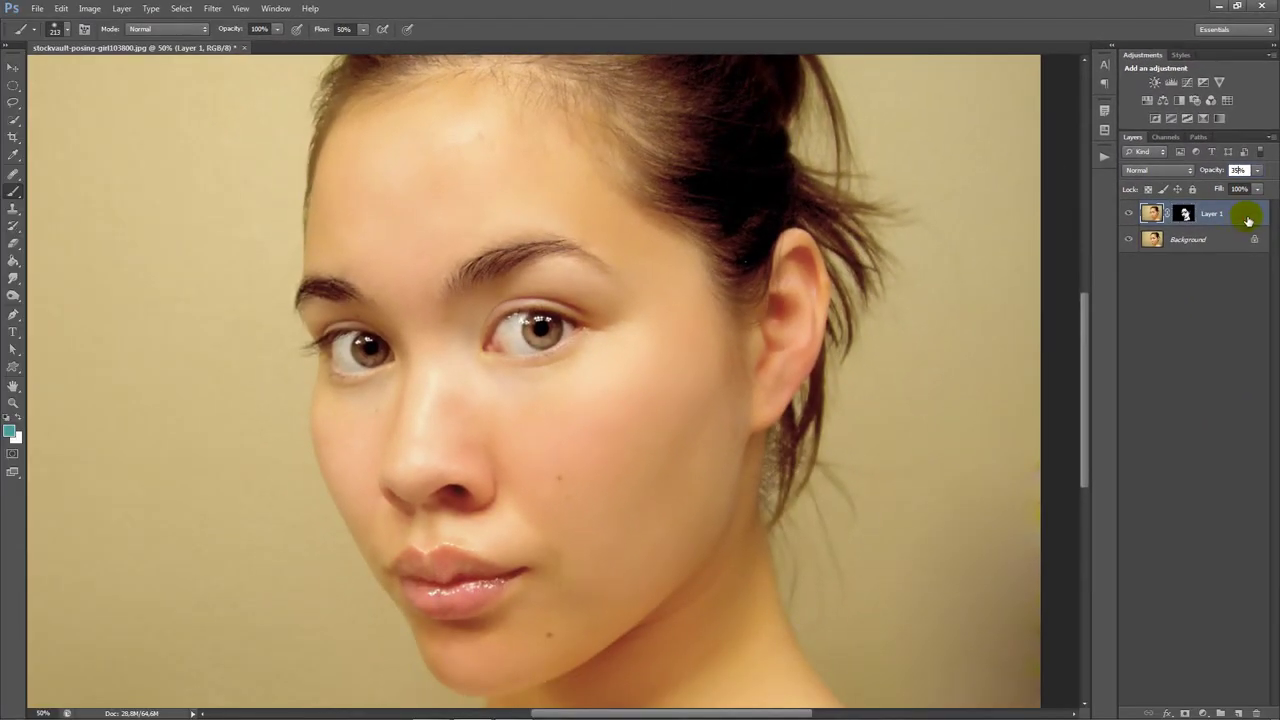
pyautogui.click(1248, 220)
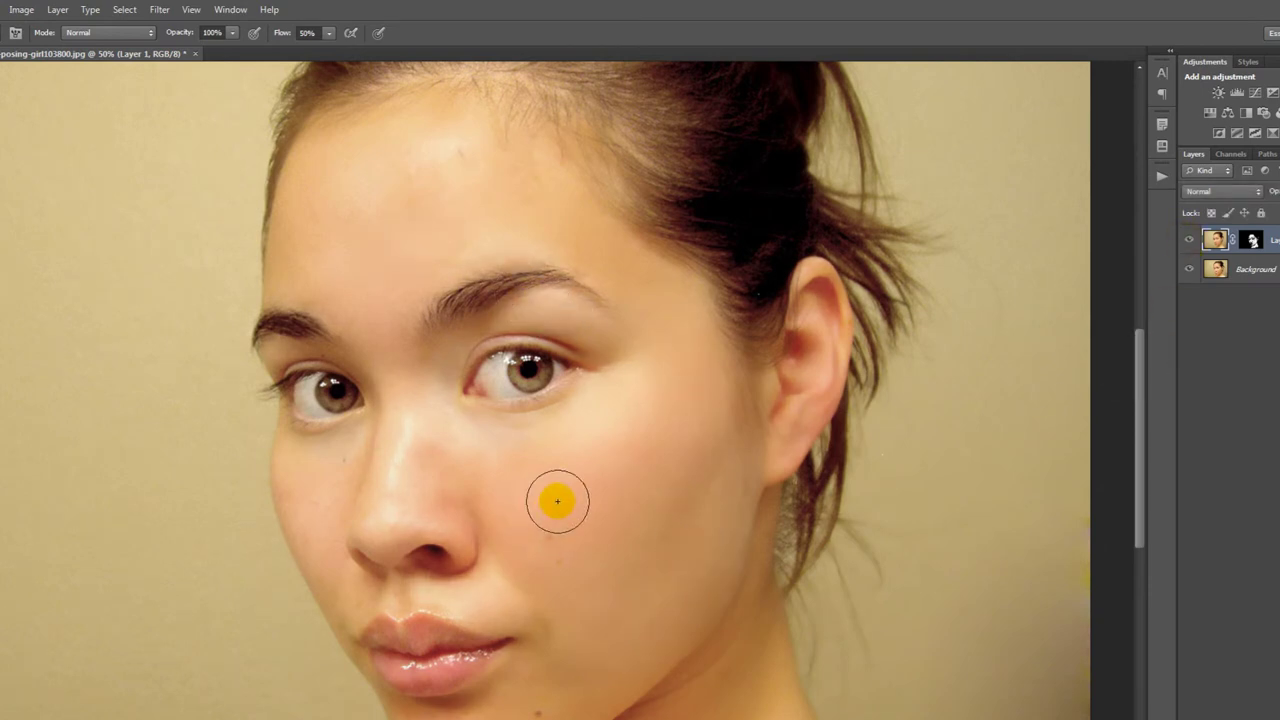
pyautogui.scroll(2, 566, 443)
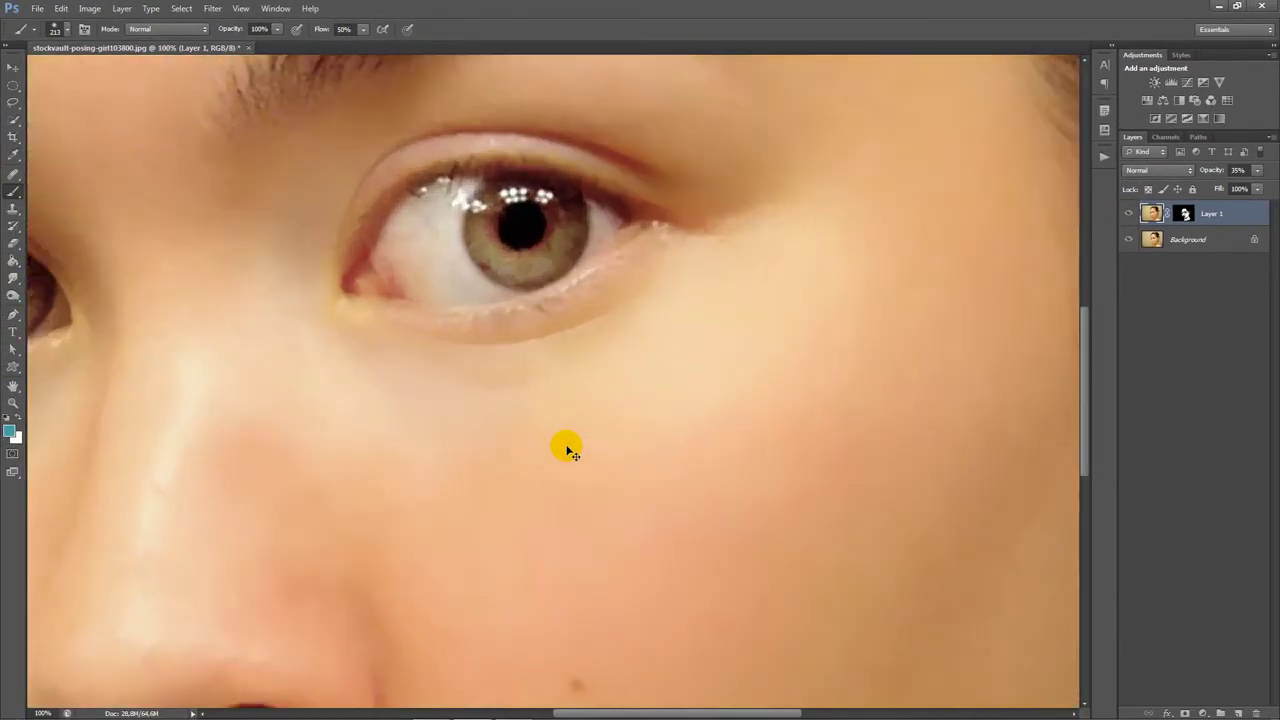
pyautogui.scroll(1, 566, 447)
pyautogui.scroll(-2, 589, 441)
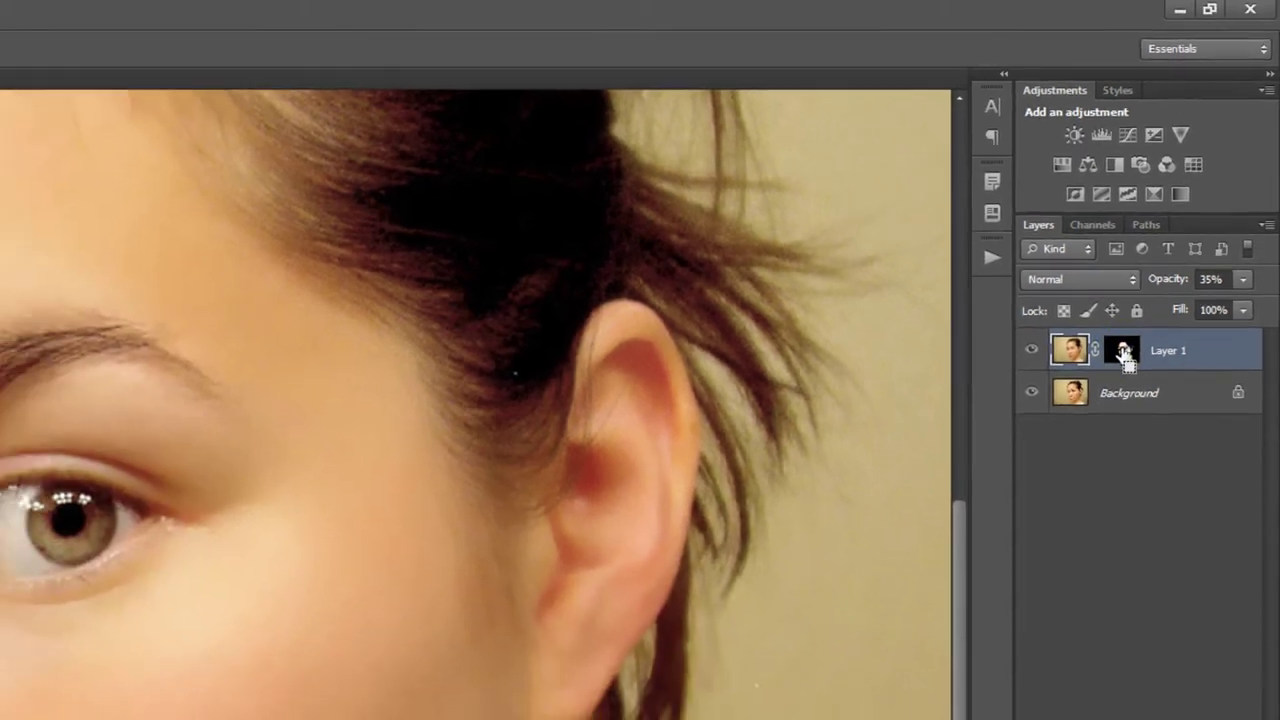
# Load the painted mask as a selection and create an empty Layer 2 above Layer 1
pyautogui.keyDown('ctrl'); pyautogui.click(1093, 420); pyautogui.keyUp('ctrl')
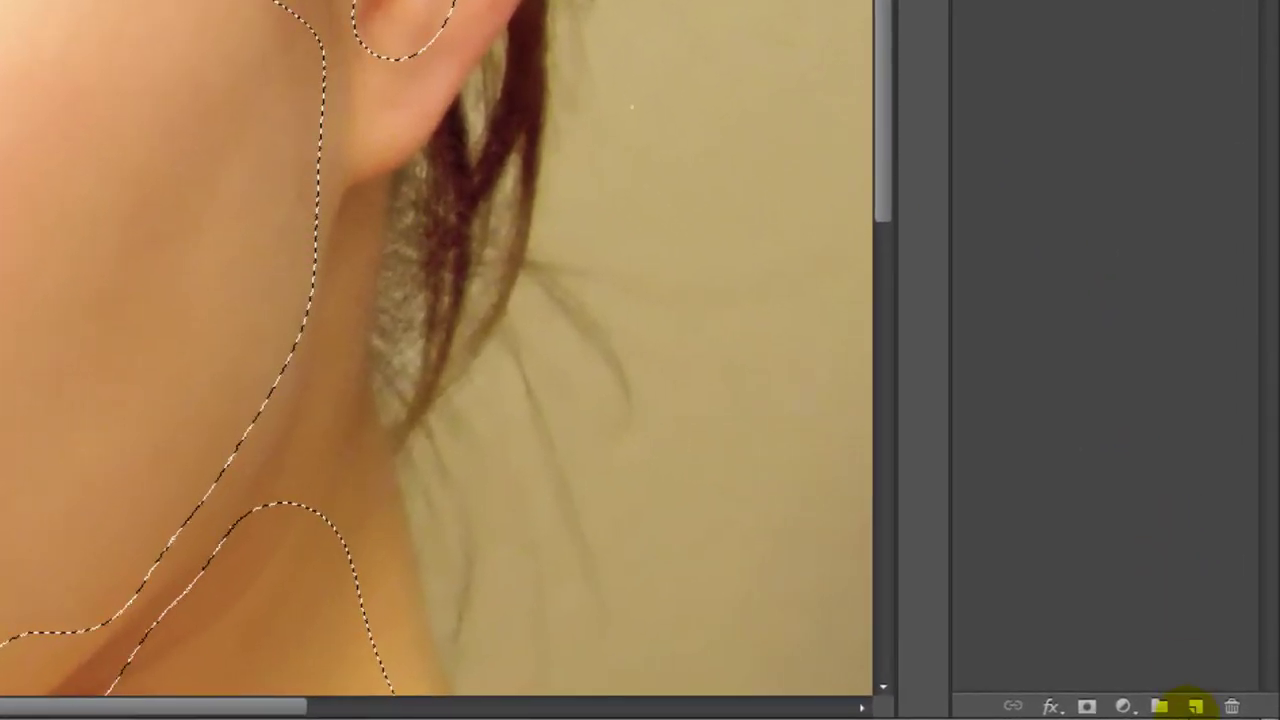
pyautogui.click(1197, 708)
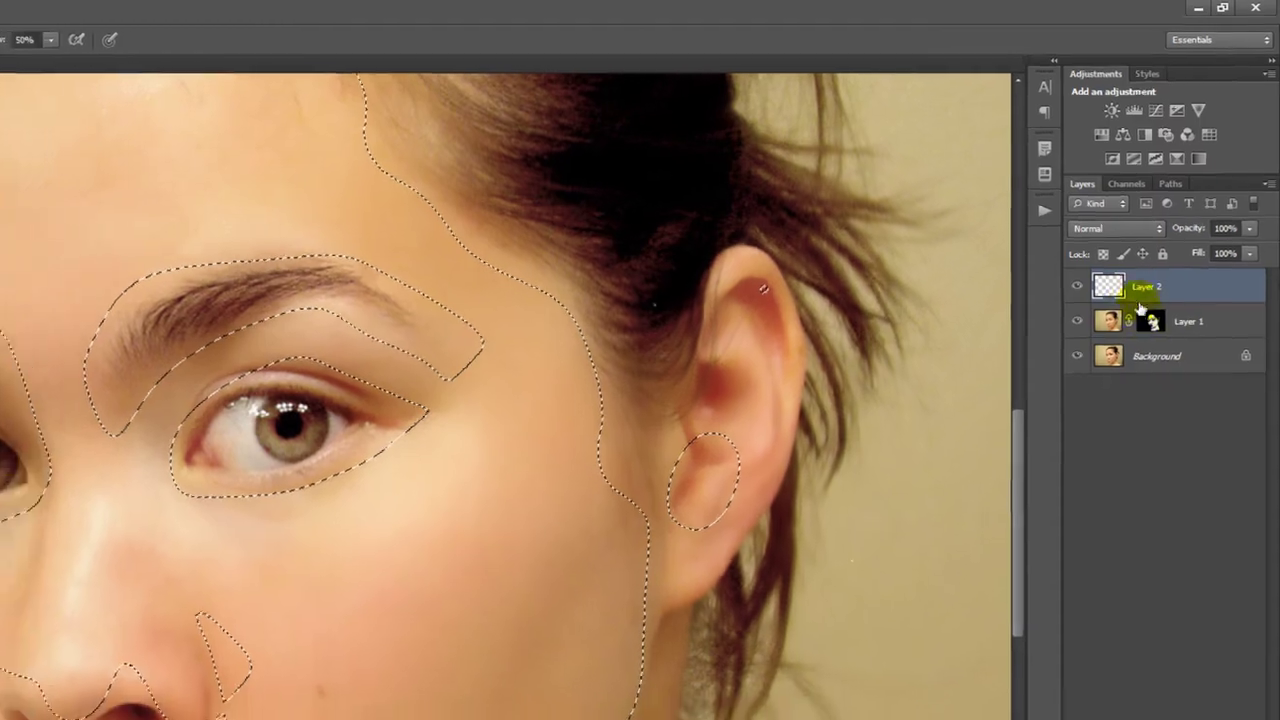
# Fill the selected skin areas on Layer 2 with 50% Gray using Edit > Fill
pyautogui.click(110, 18)
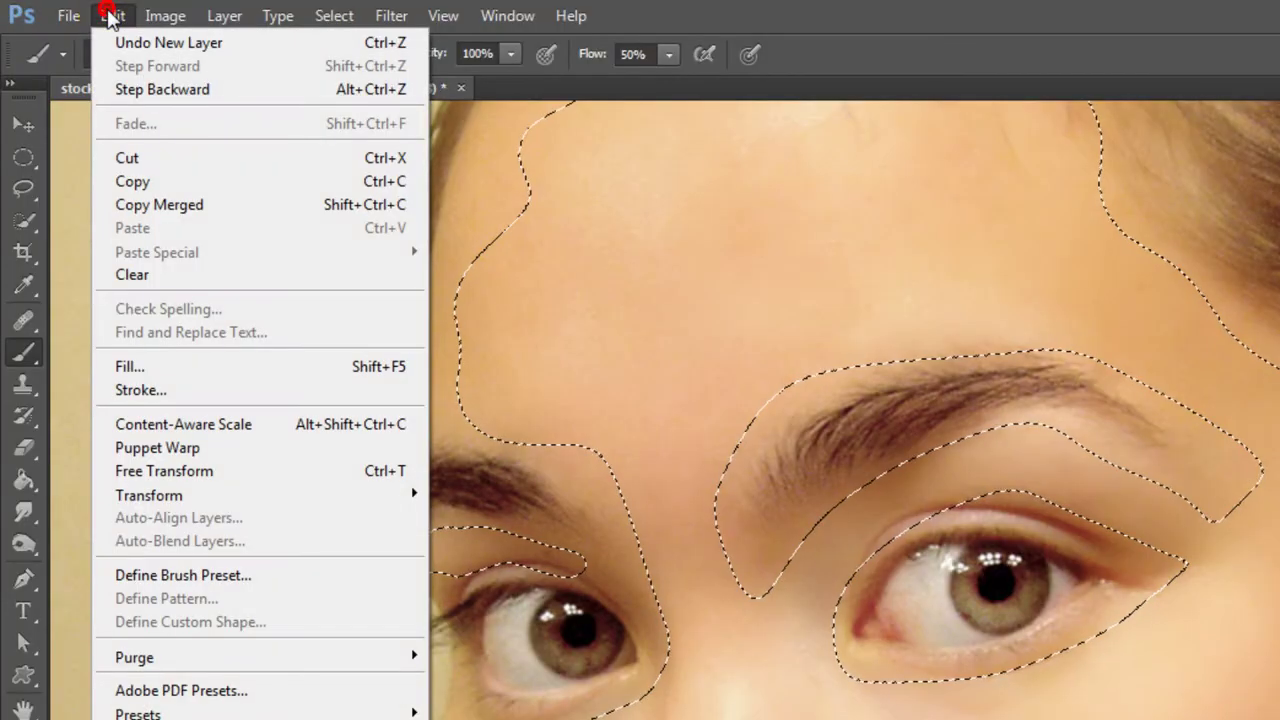
pyautogui.click(115, 366)
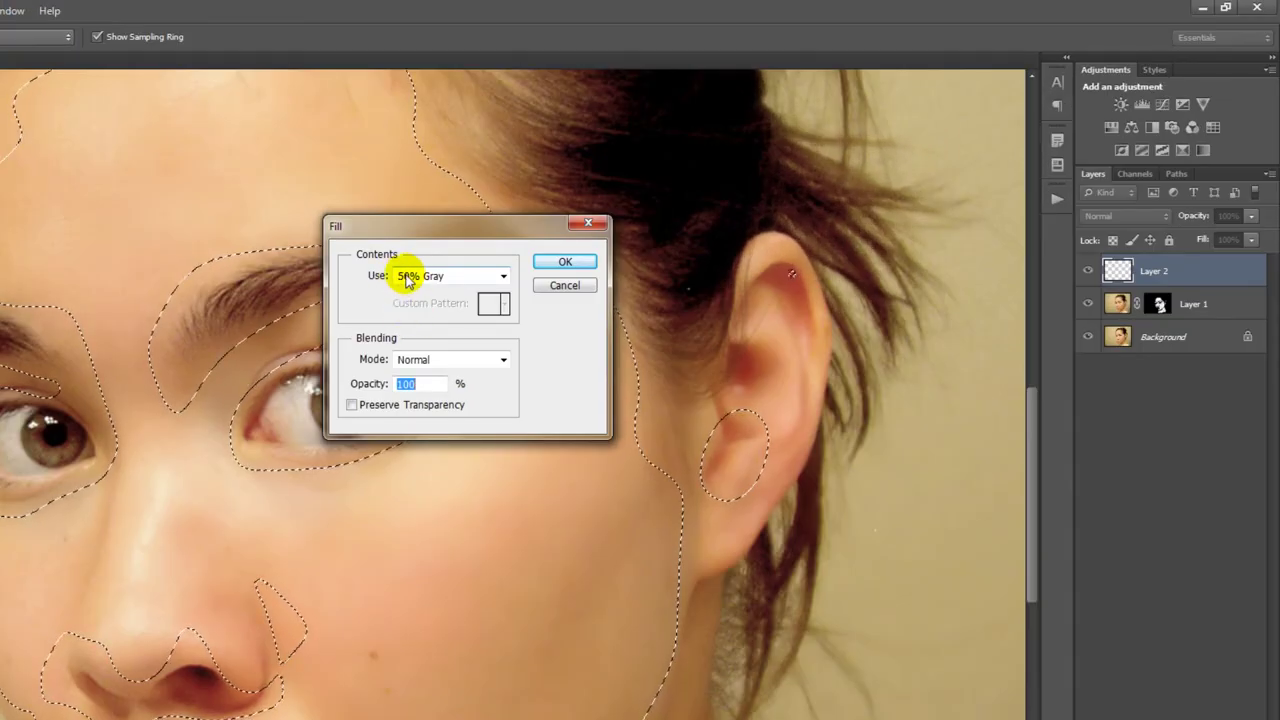
pyautogui.click(503, 276)
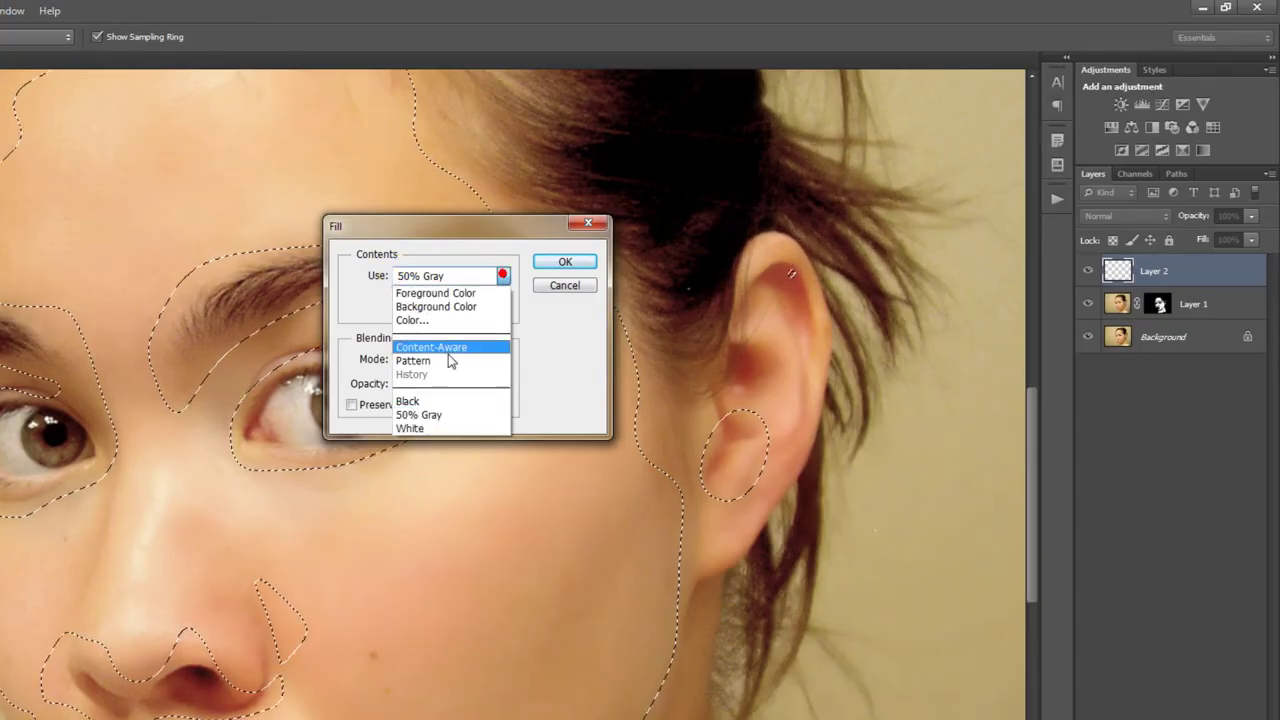
pyautogui.click(441, 415)
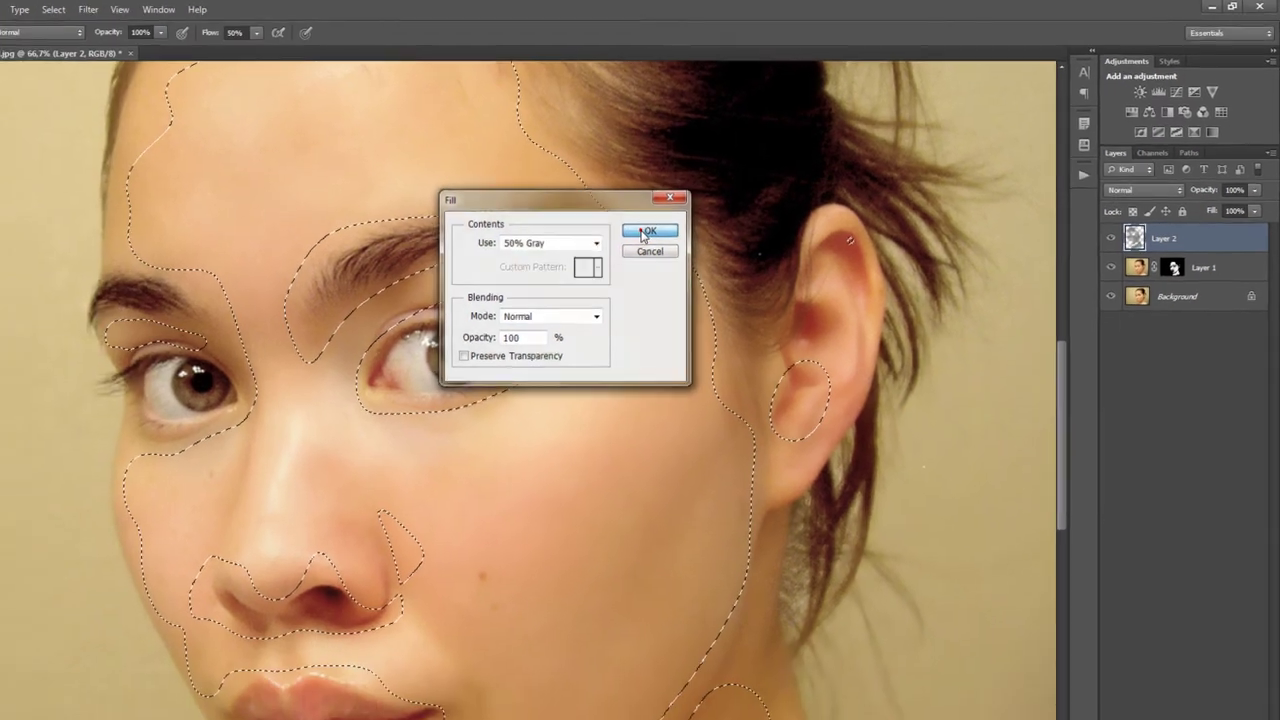
pyautogui.click(537, 263)
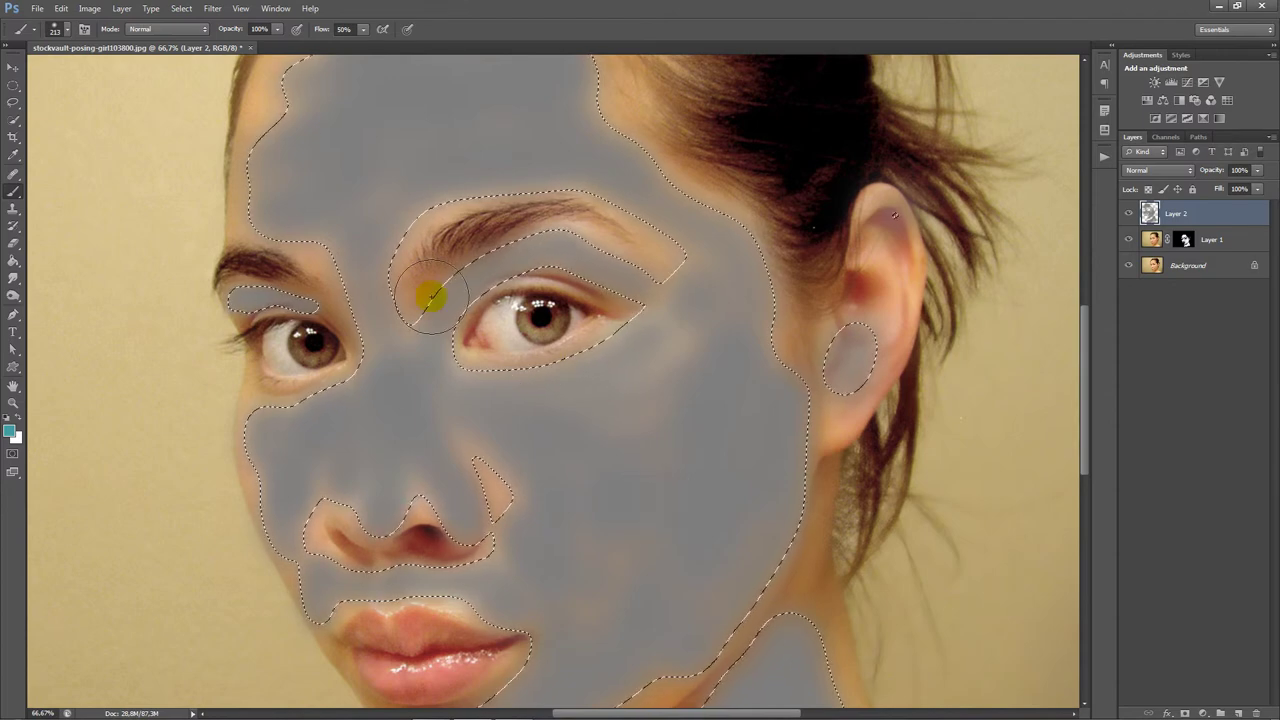
# Apply Add Noise to the gray fill: Amount 2,5%, Gaussian, Monochromatic
pyautogui.click(211, 9)
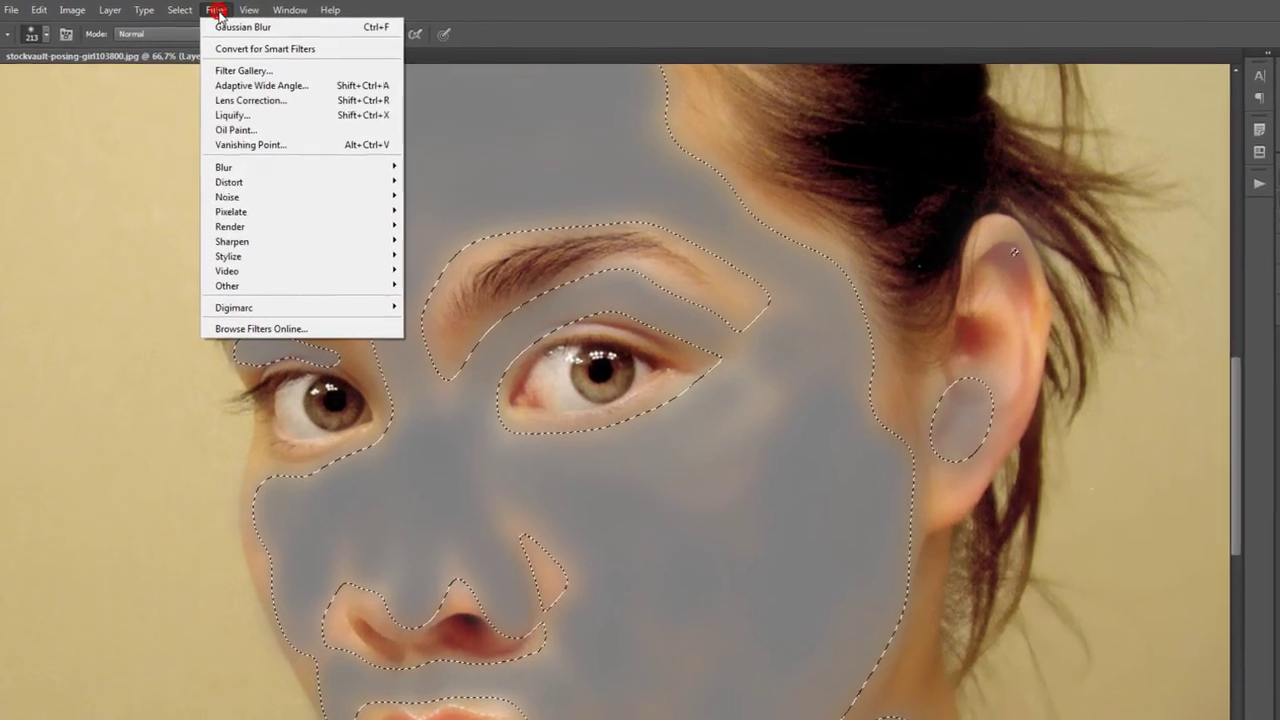
pyautogui.moveTo(236, 240)
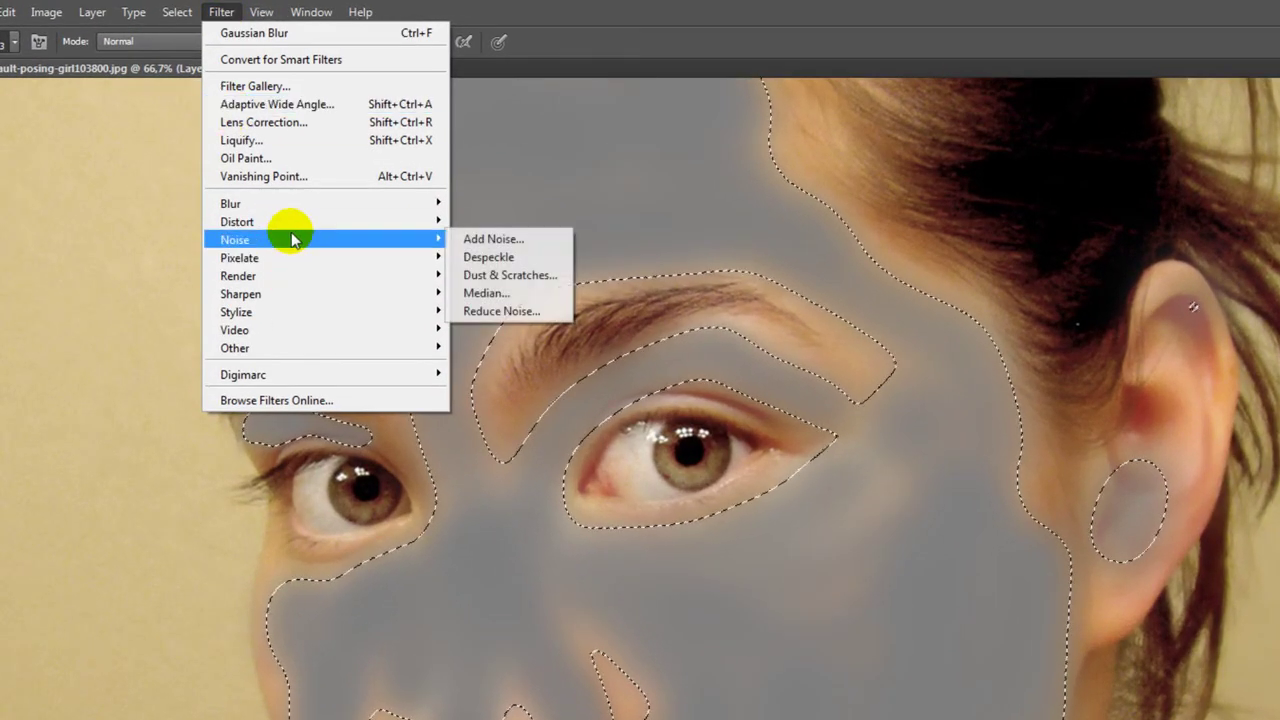
pyautogui.click(291, 238)
pyautogui.click(525, 240)
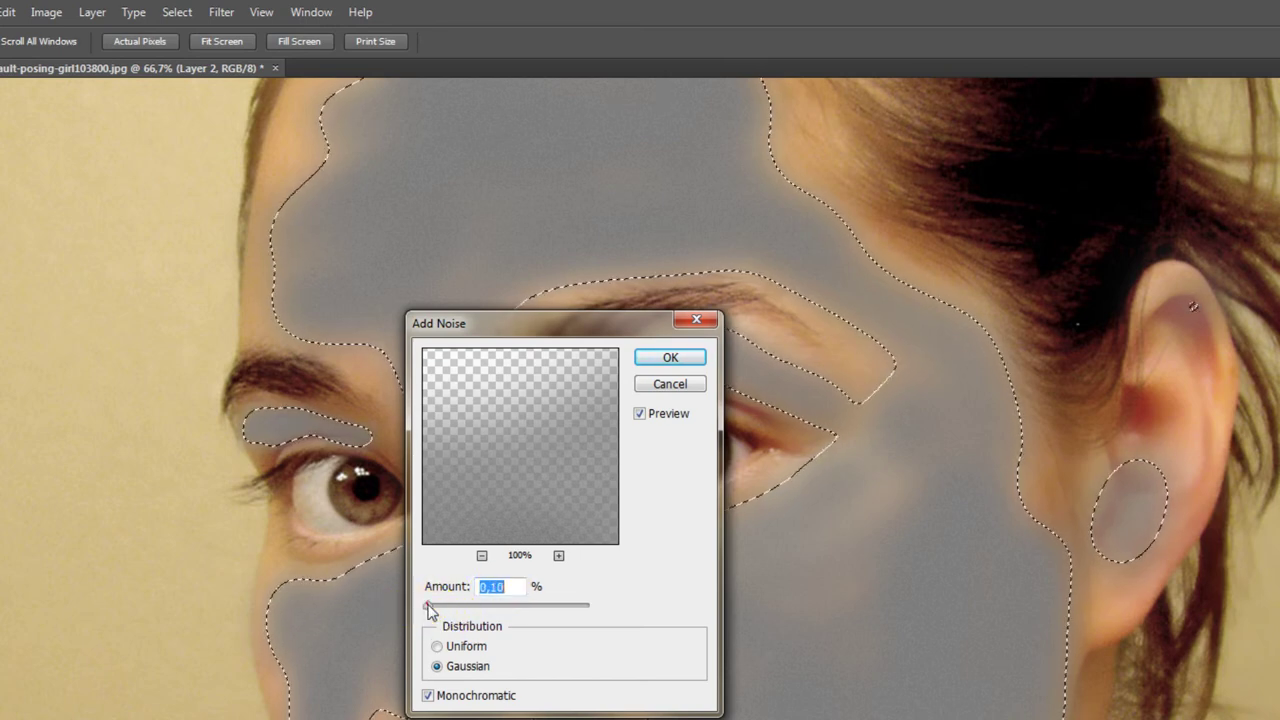
pyautogui.moveTo(430, 607); pyautogui.dragTo(465, 605)
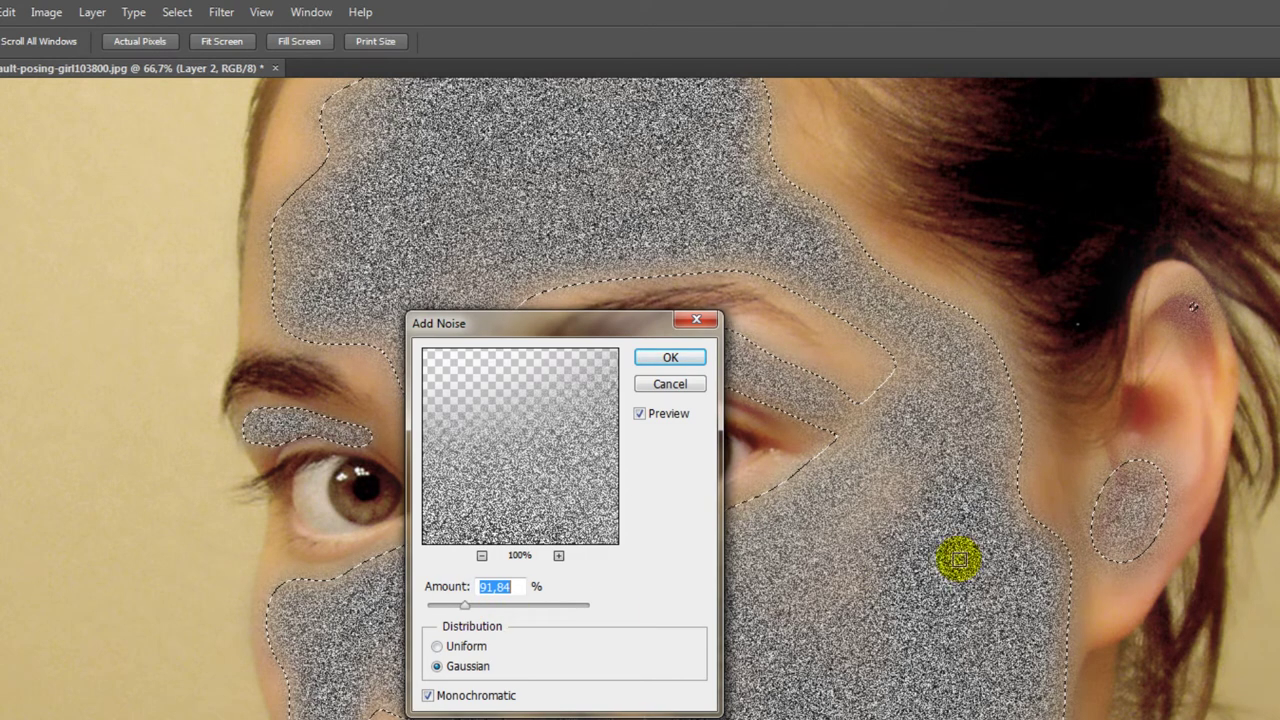
pyautogui.moveTo(459, 607); pyautogui.dragTo(423, 605)
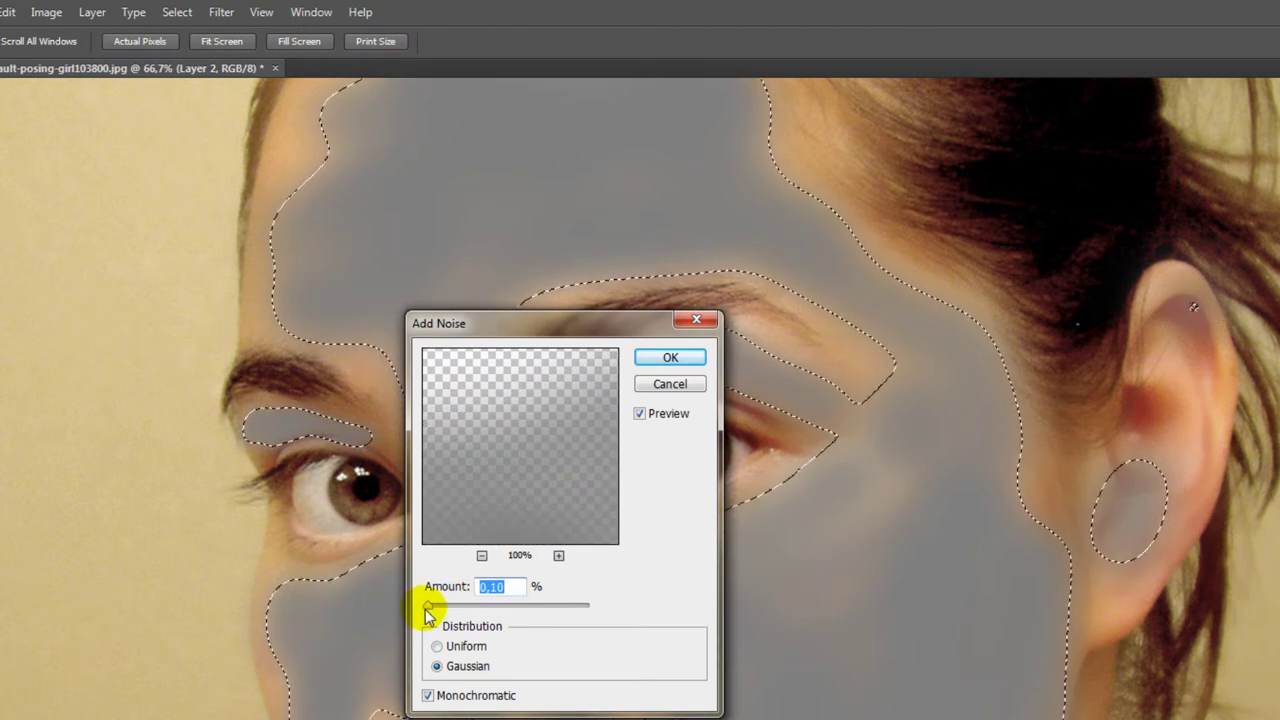
pyautogui.write('2,5')
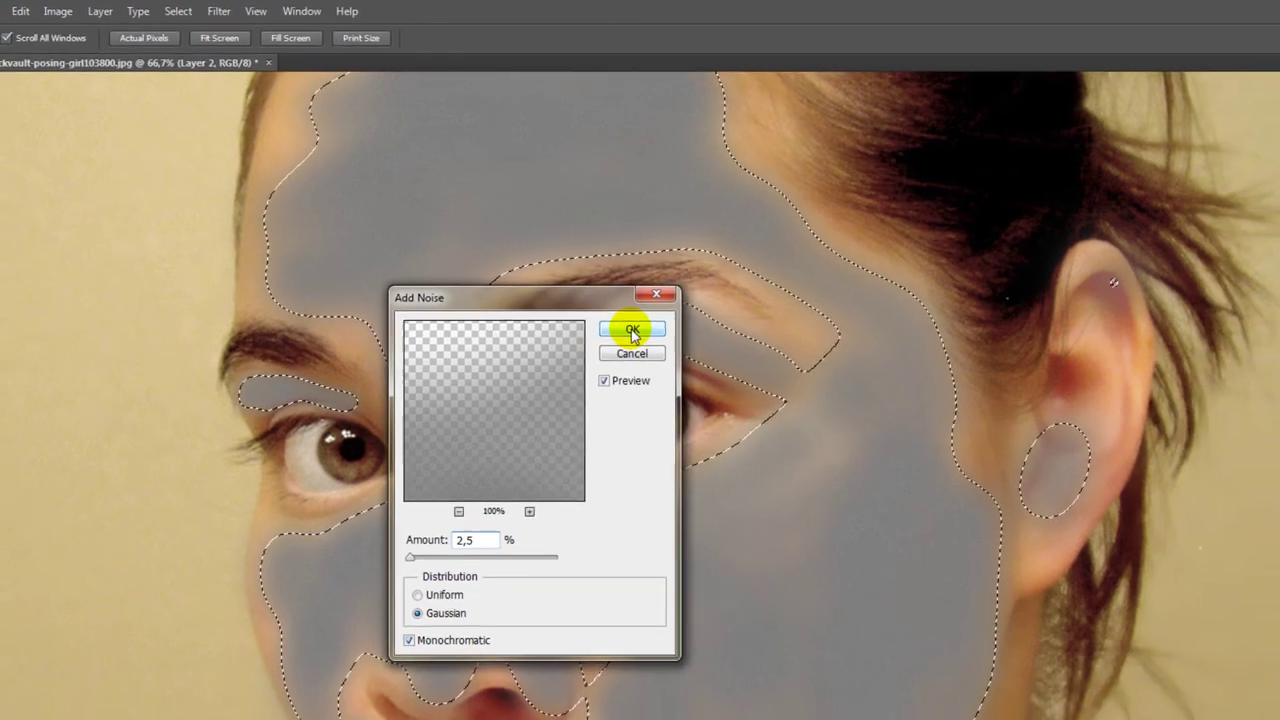
pyautogui.click(670, 360)
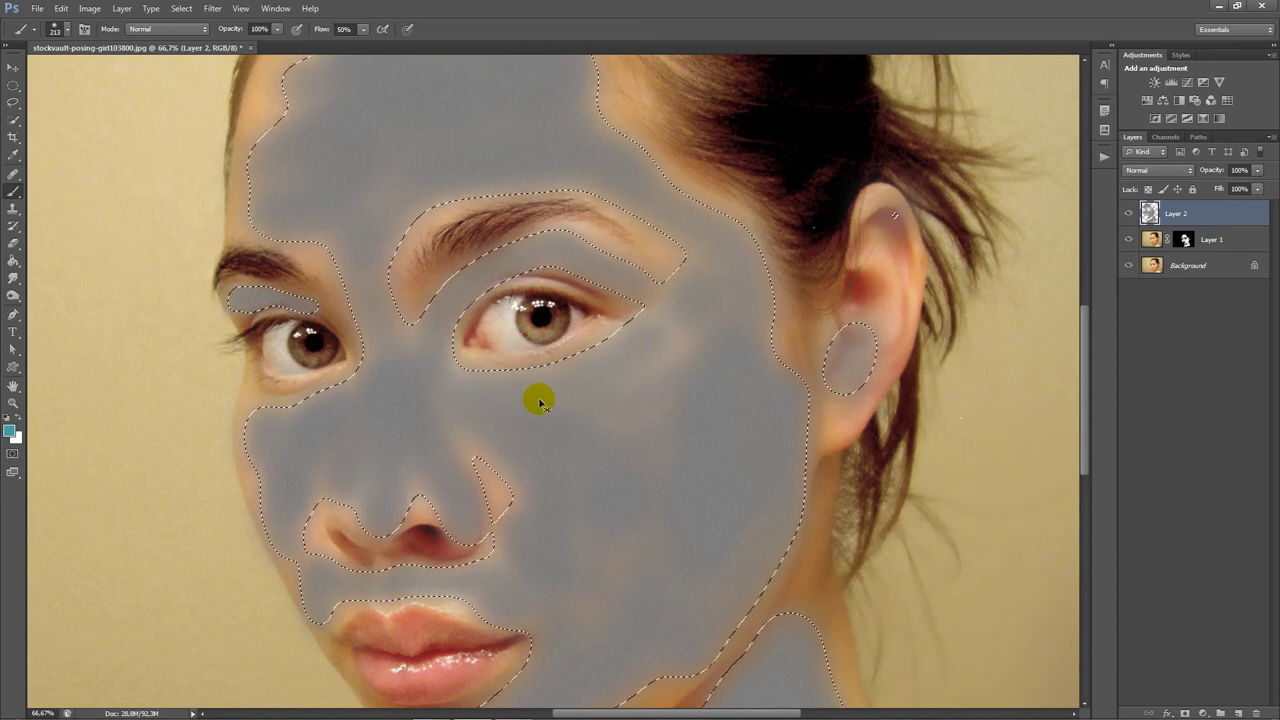
# Deselect the skin areas with Ctrl+D
pyautogui.hotkey('ctrl', 'd')
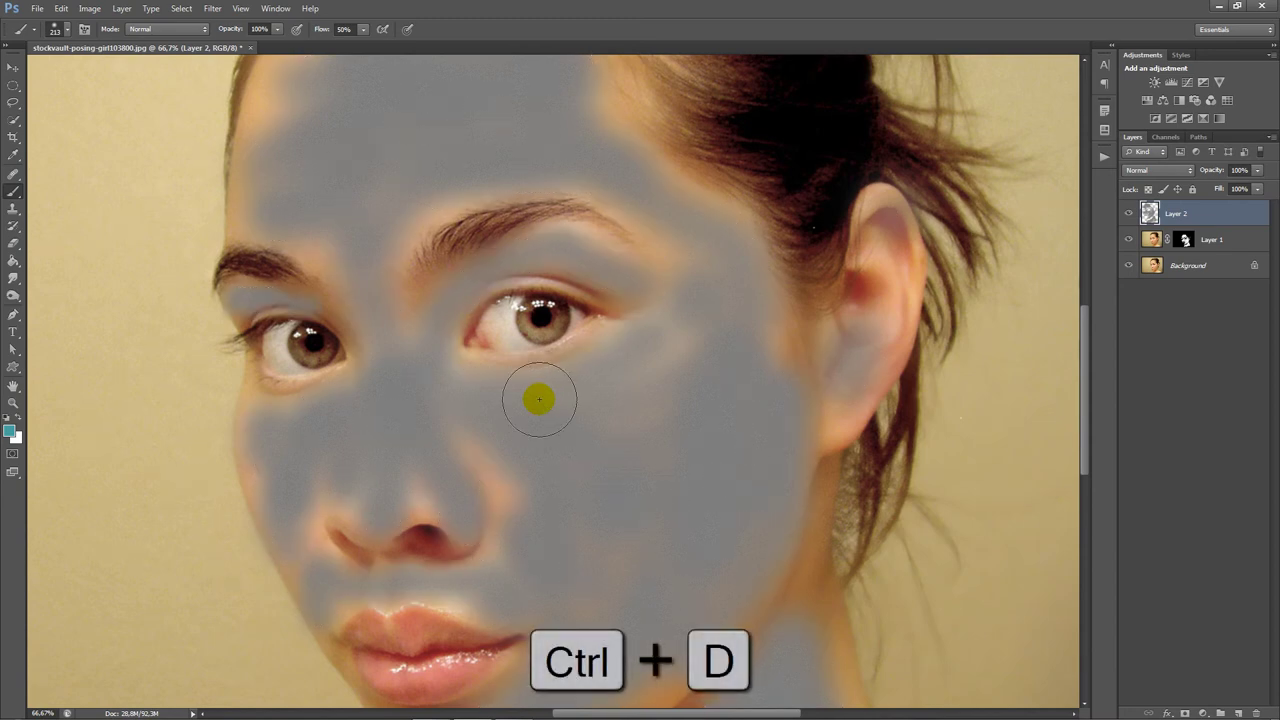
pyautogui.scroll(-1, 600, 390)
pyautogui.scroll(1, 648, 408)
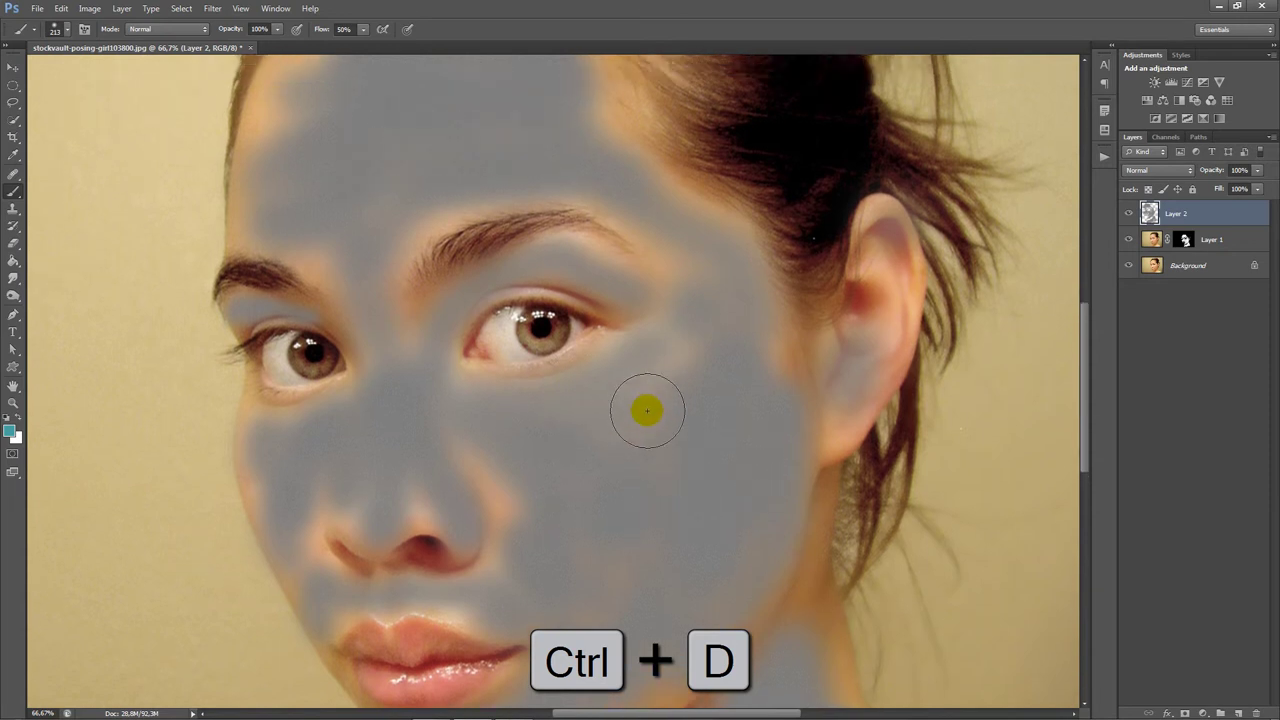
pyautogui.scroll(2, 647, 410)
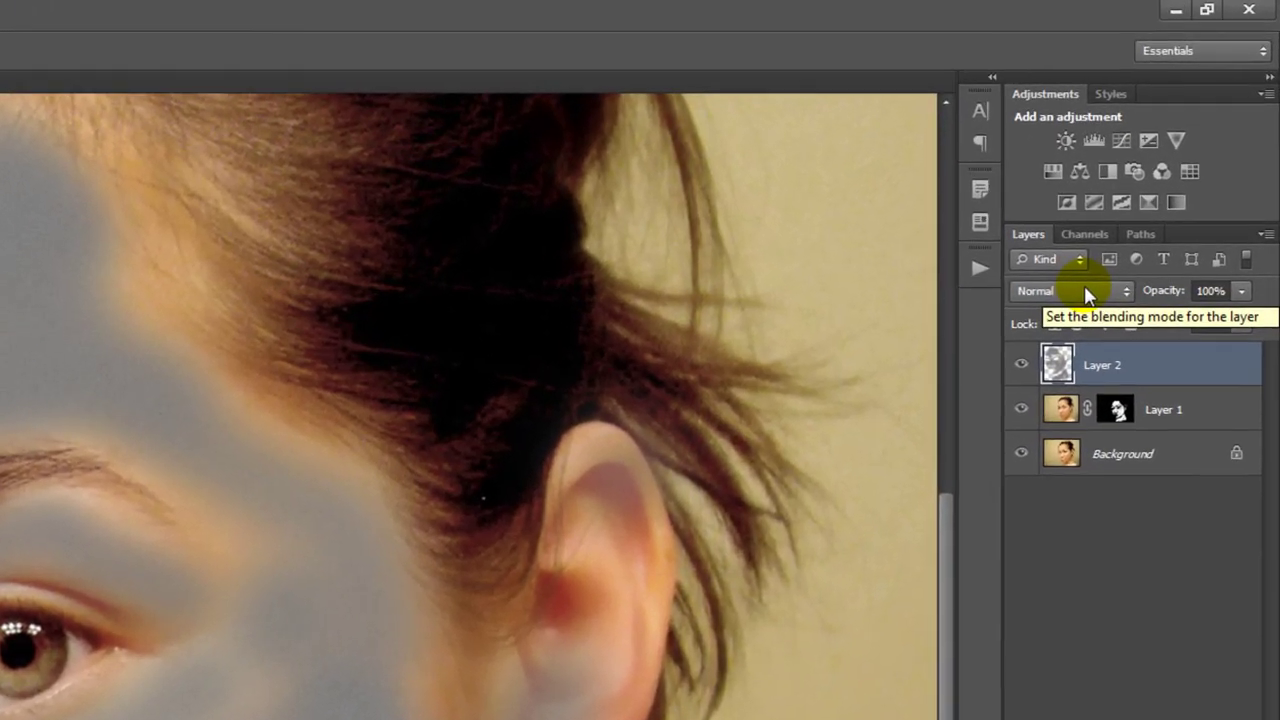
# Set Layer 2's blend mode to Soft Light and compare against the original photo
pyautogui.click(1087, 292)
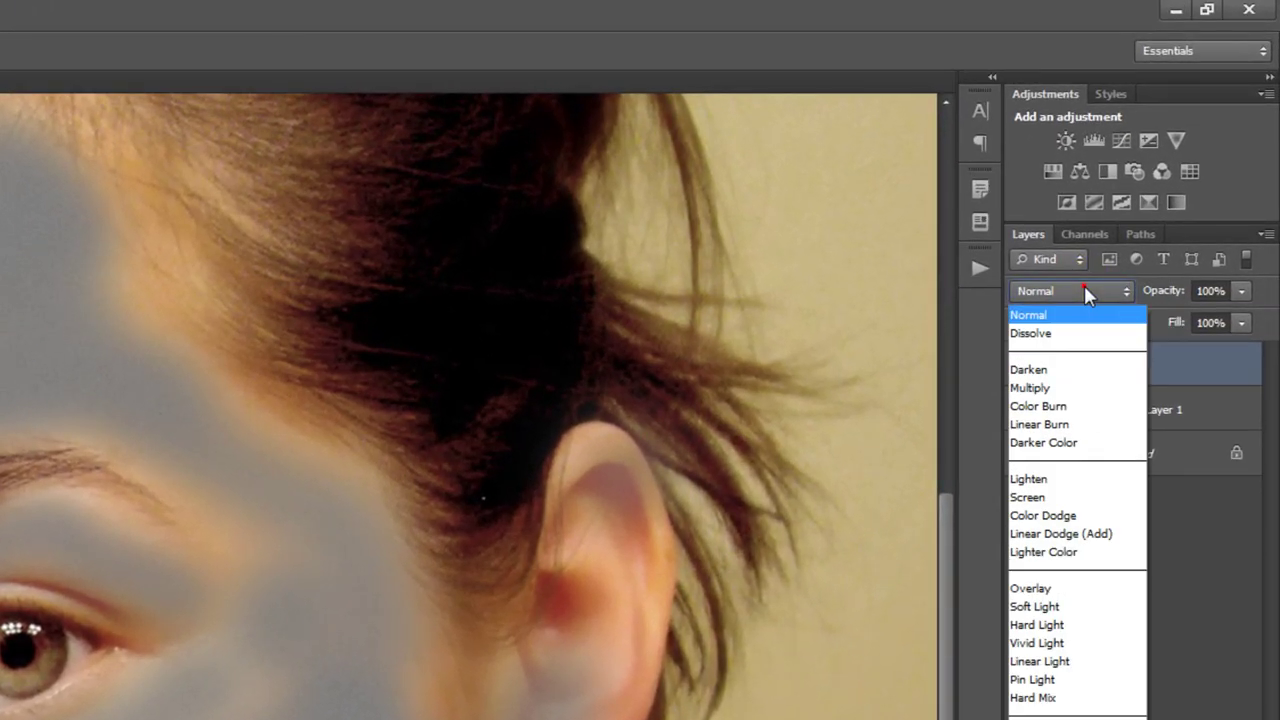
pyautogui.click(1042, 606)
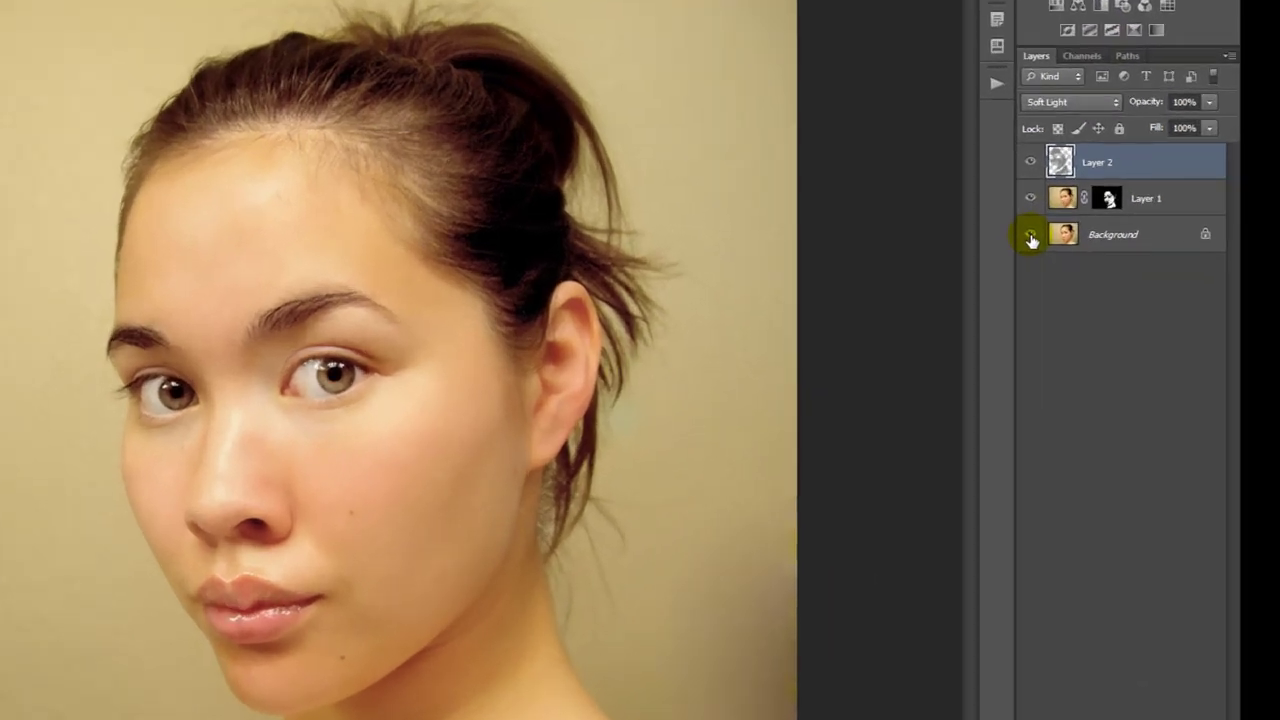
pyautogui.keyDown('alt'); pyautogui.click(1030, 236); pyautogui.keyUp('alt')
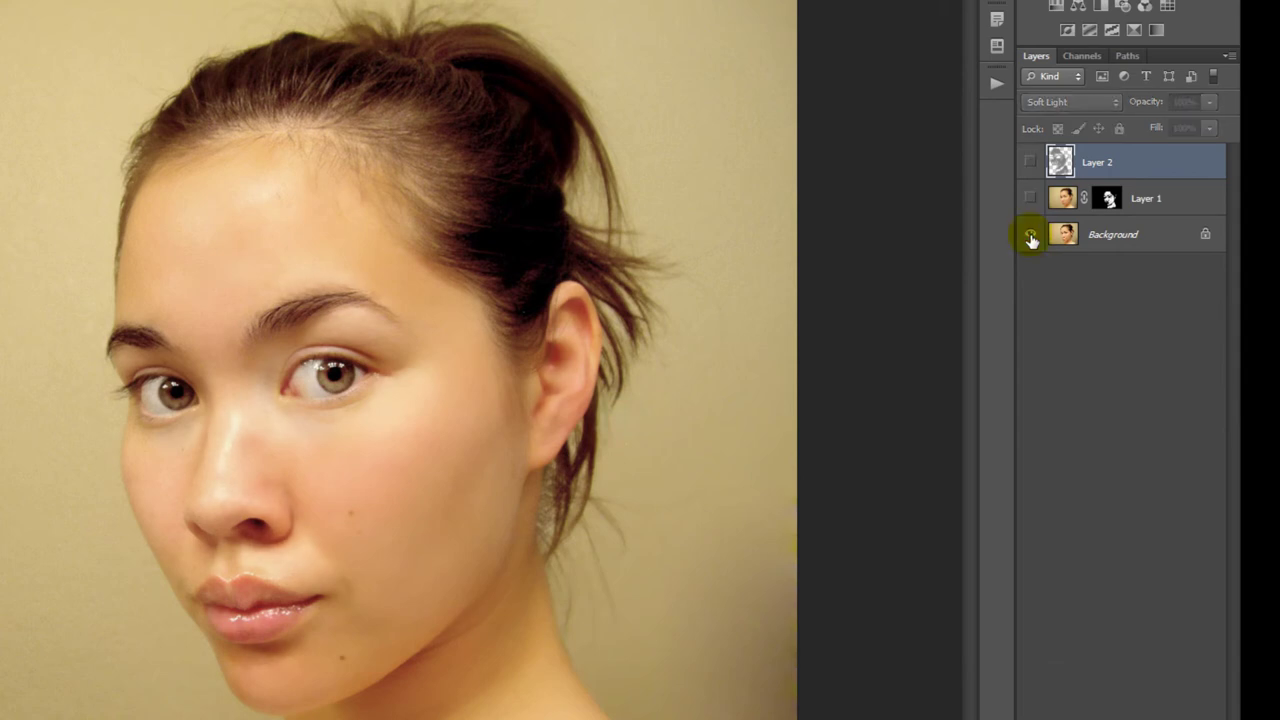
pyautogui.keyDown('alt'); pyautogui.click(1030, 237); pyautogui.keyUp('alt')
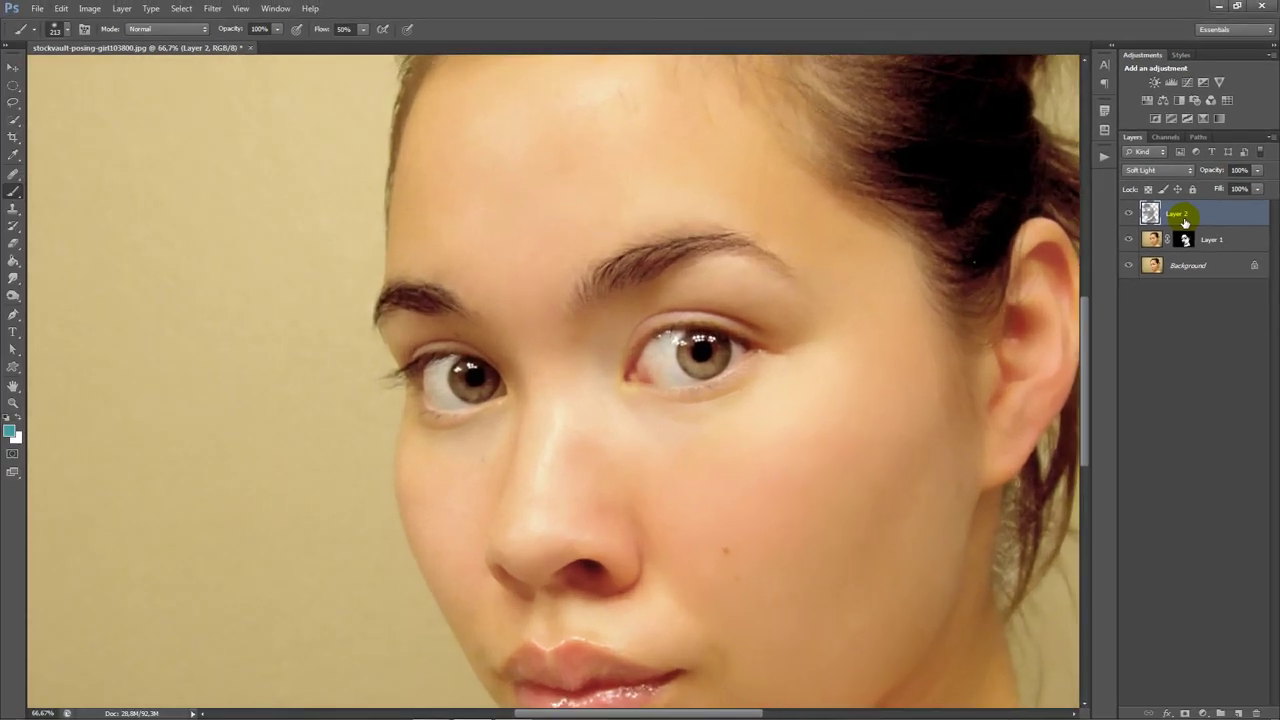
# Change Layer 2's blend mode from Soft Light to Overlay and zoom out to the whole photo
pyautogui.click(1140, 171)
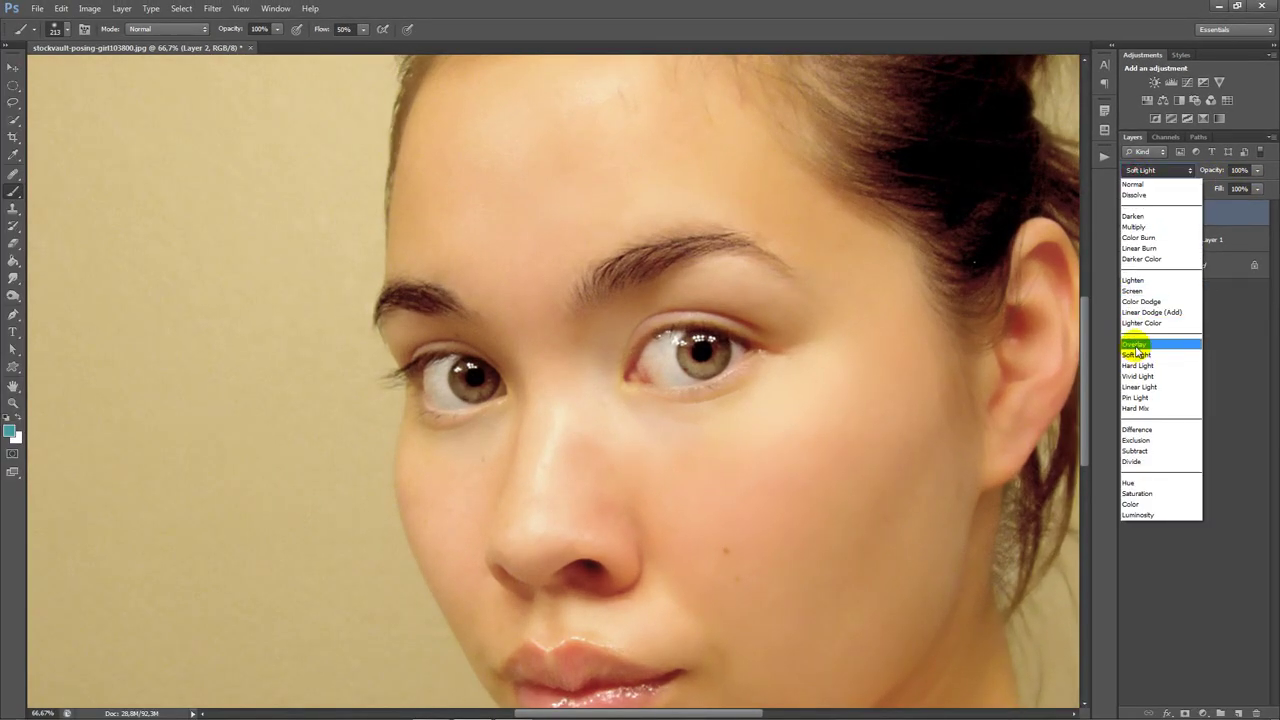
pyautogui.click(1136, 345)
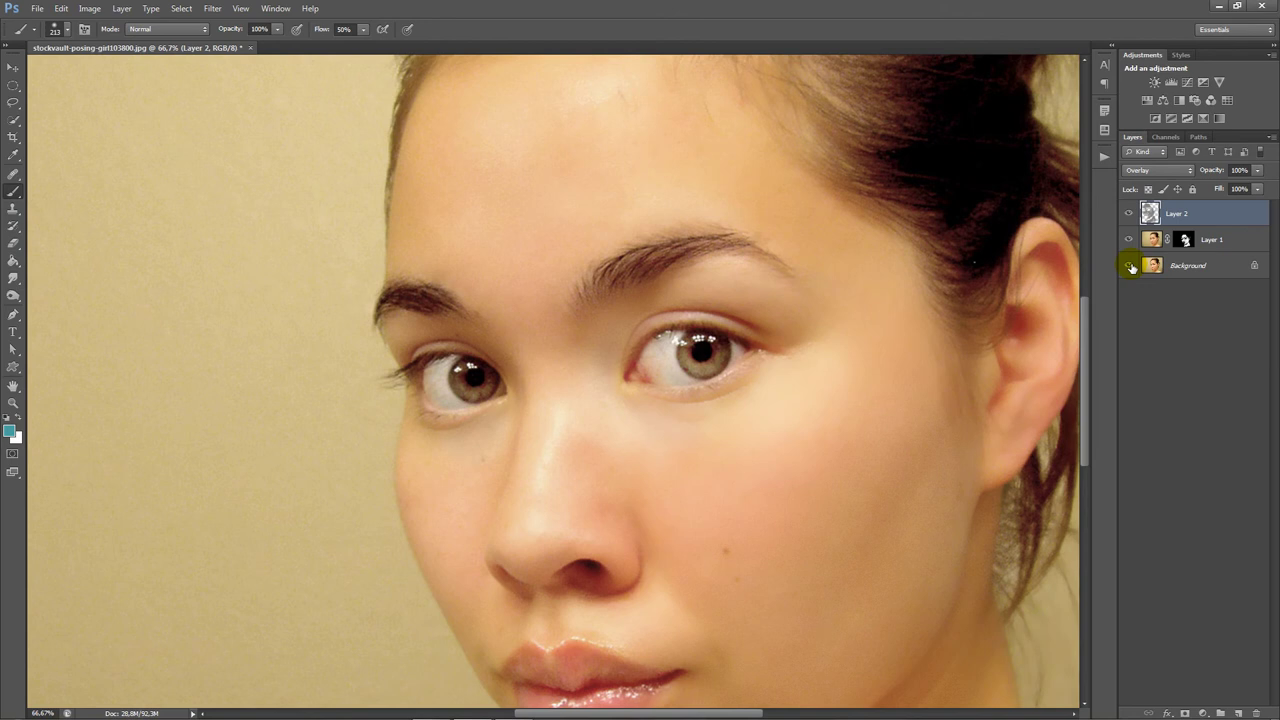
pyautogui.hotkey('ctrl', '-')
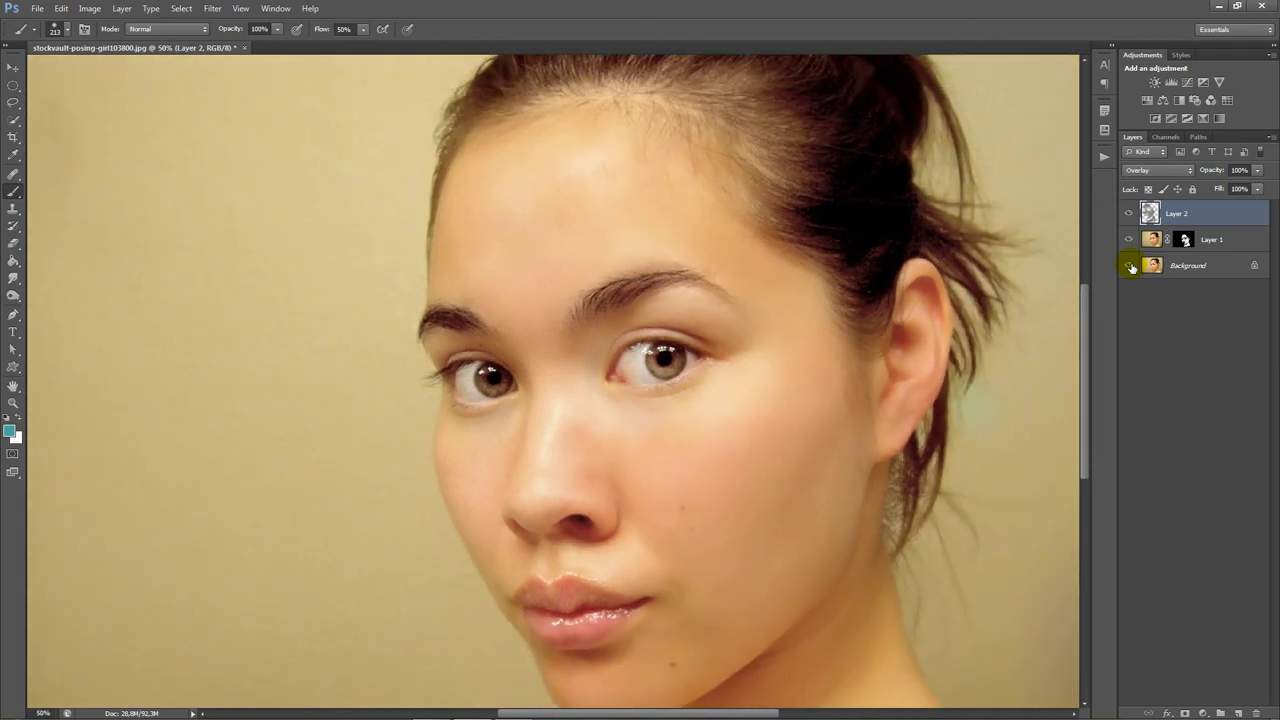
pyautogui.hotkey('ctrl', '-')
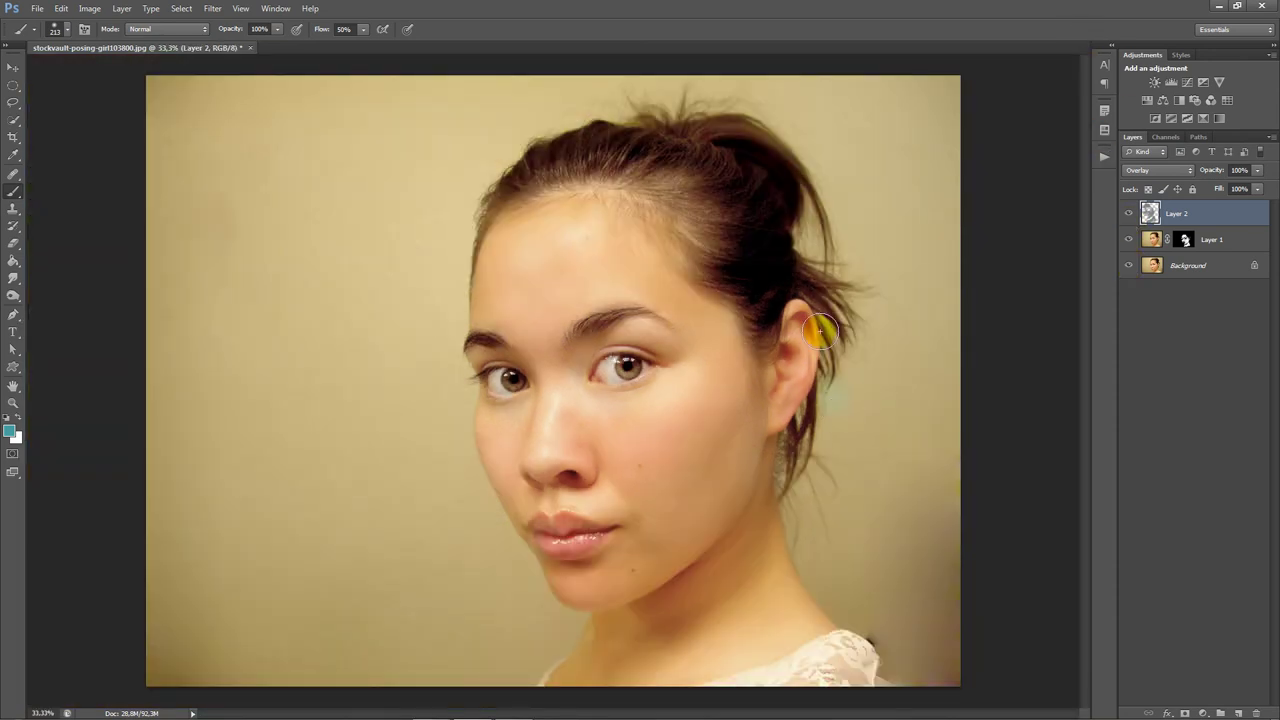
# Compare the original photo with the retouched layers, zoomed in on the eyes and nose
pyautogui.keyDown('alt'); pyautogui.click(1129, 265); pyautogui.keyUp('alt')
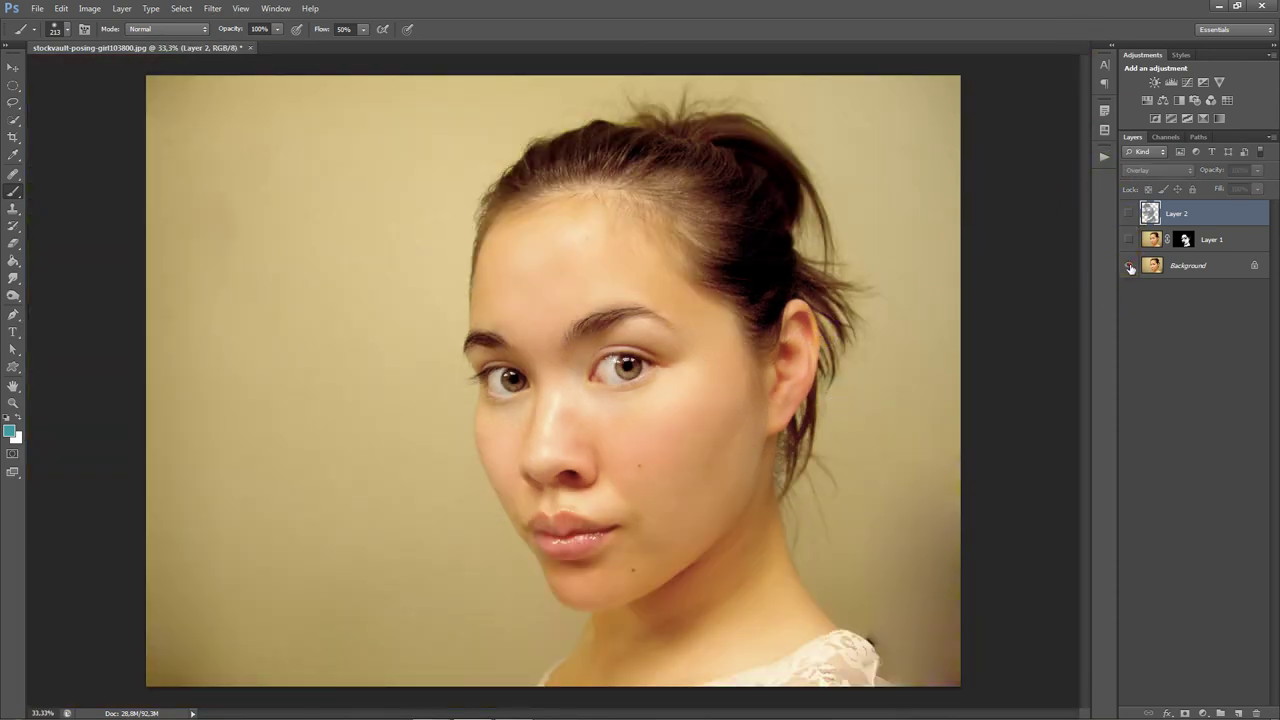
pyautogui.hotkey('ctrl', '+')
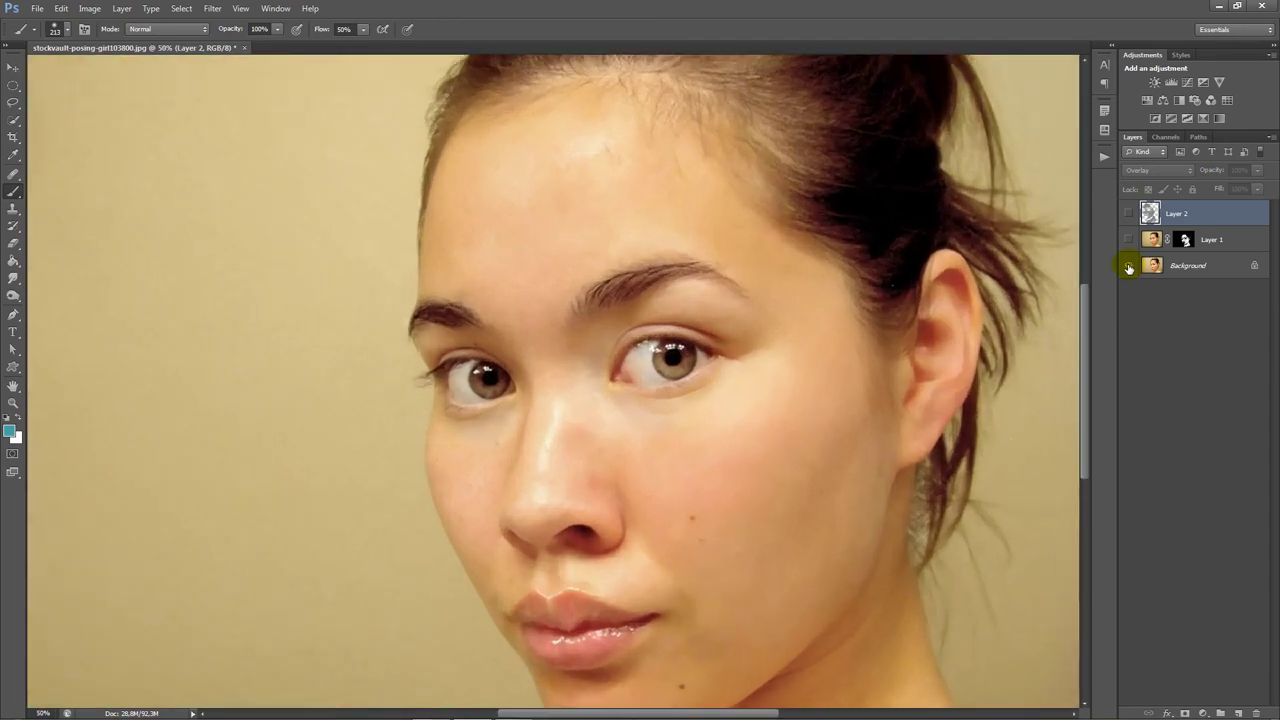
pyautogui.hotkey('ctrl', '+')
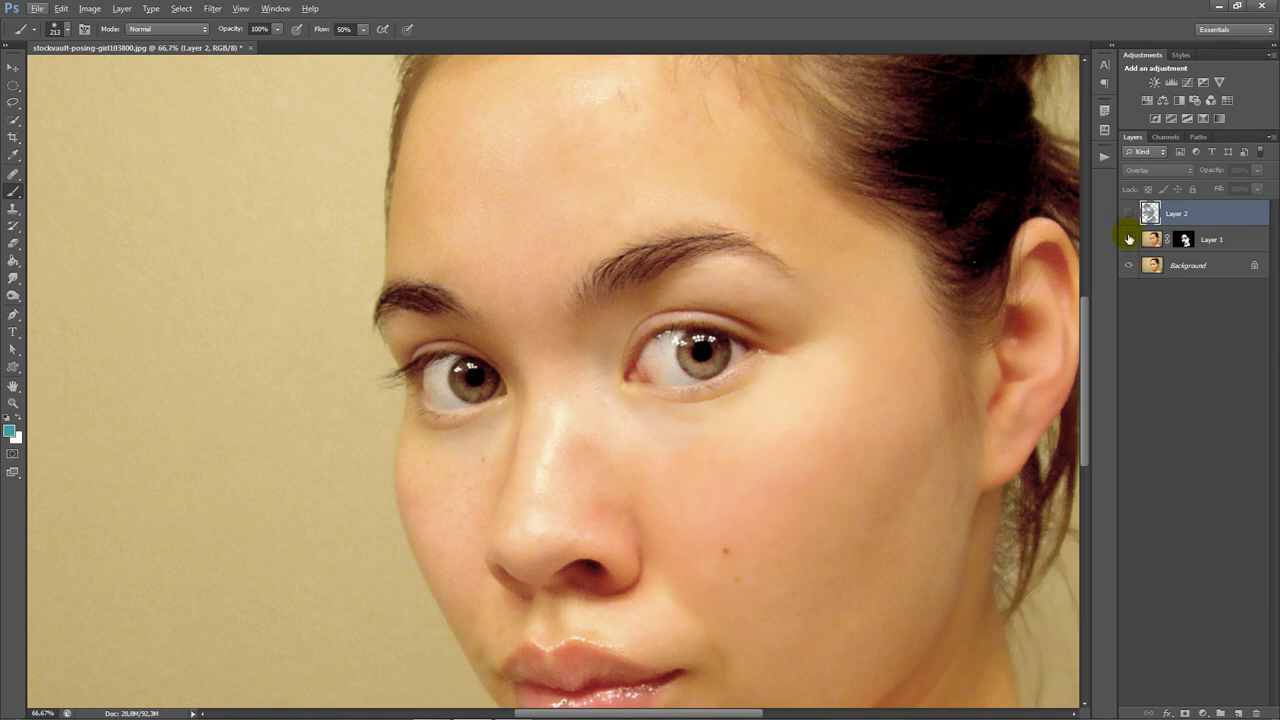
pyautogui.keyDown('alt'); pyautogui.click(1128, 267); pyautogui.keyUp('alt')
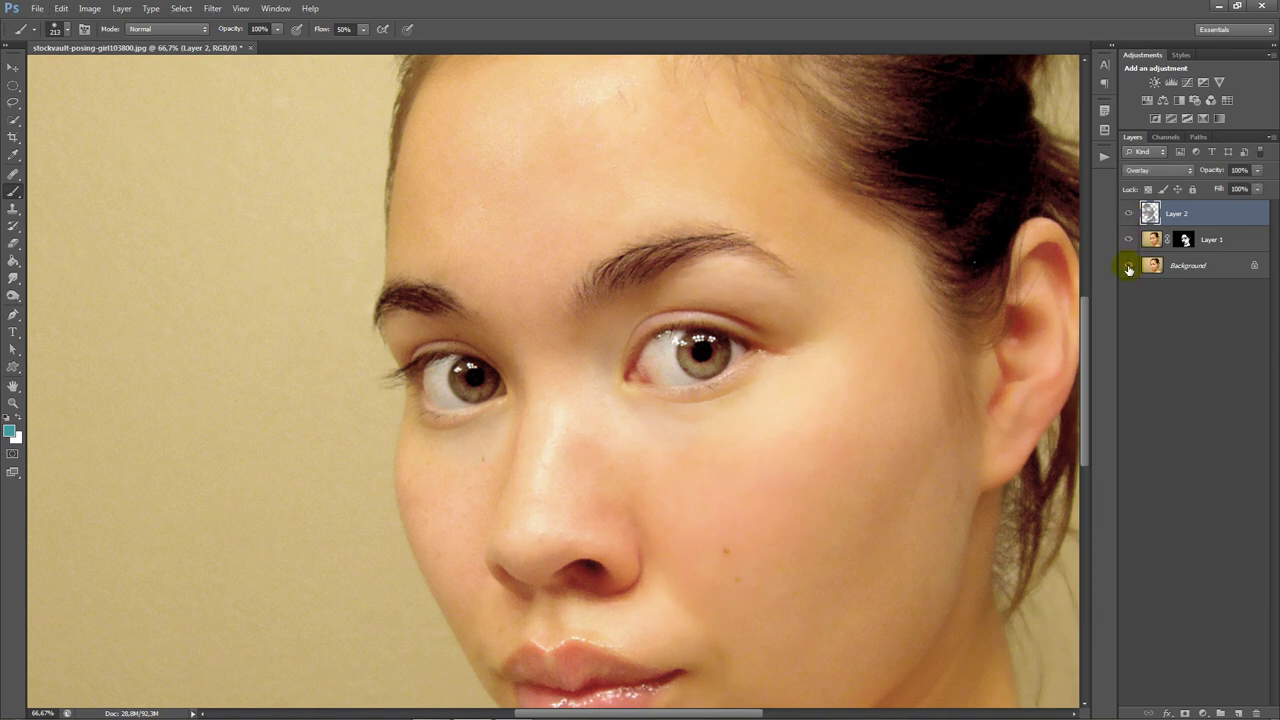
pyautogui.keyDown('alt'); pyautogui.click(1128, 267); pyautogui.keyUp('alt')
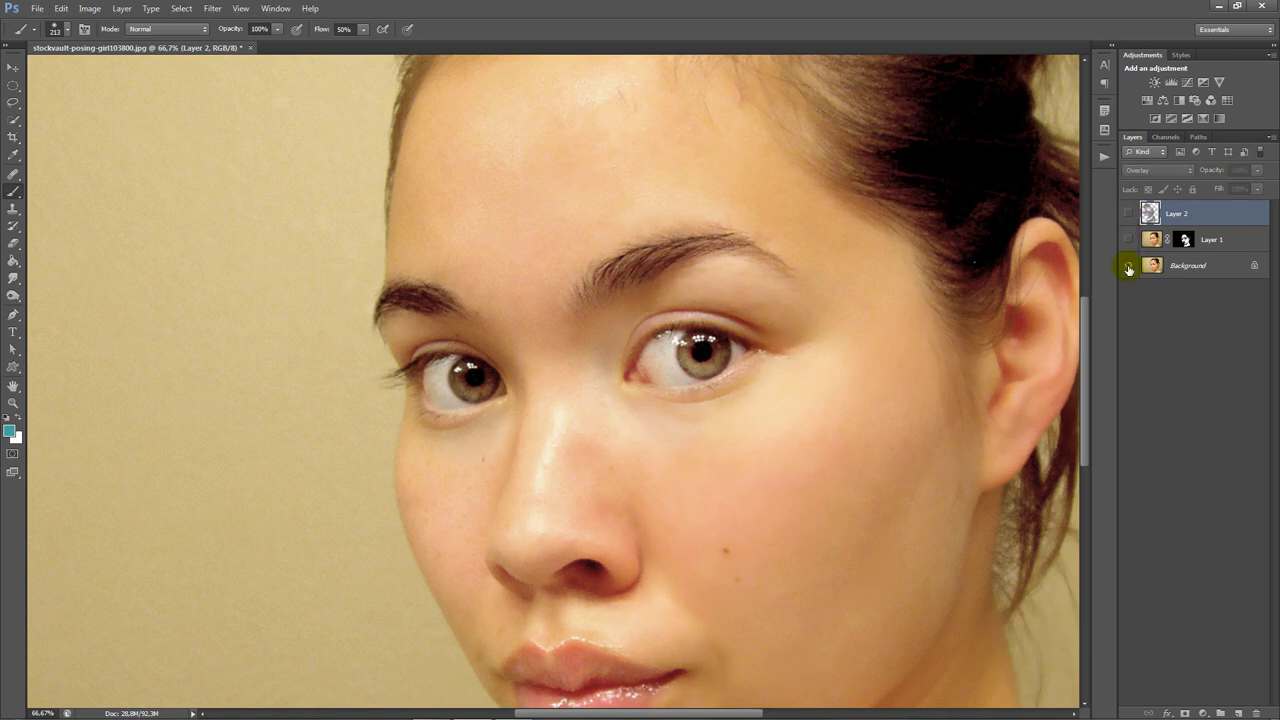
pyautogui.keyDown('alt'); pyautogui.click(1128, 267); pyautogui.keyUp('alt')
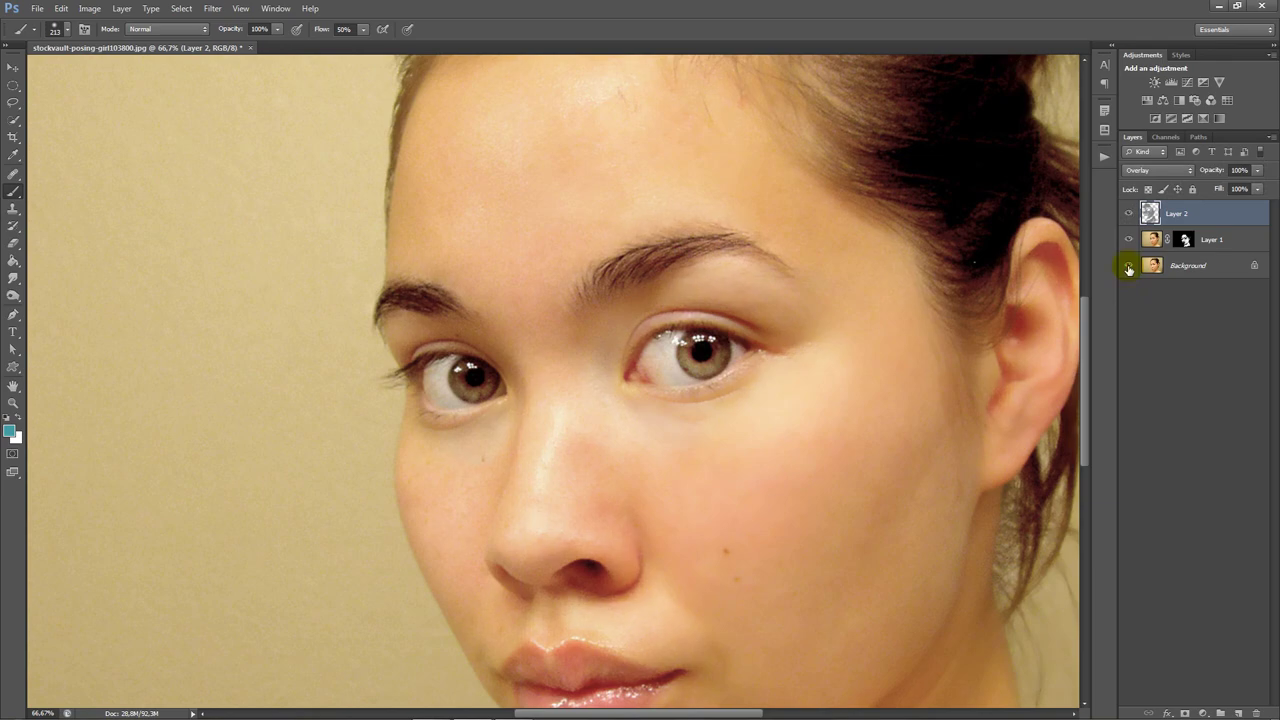